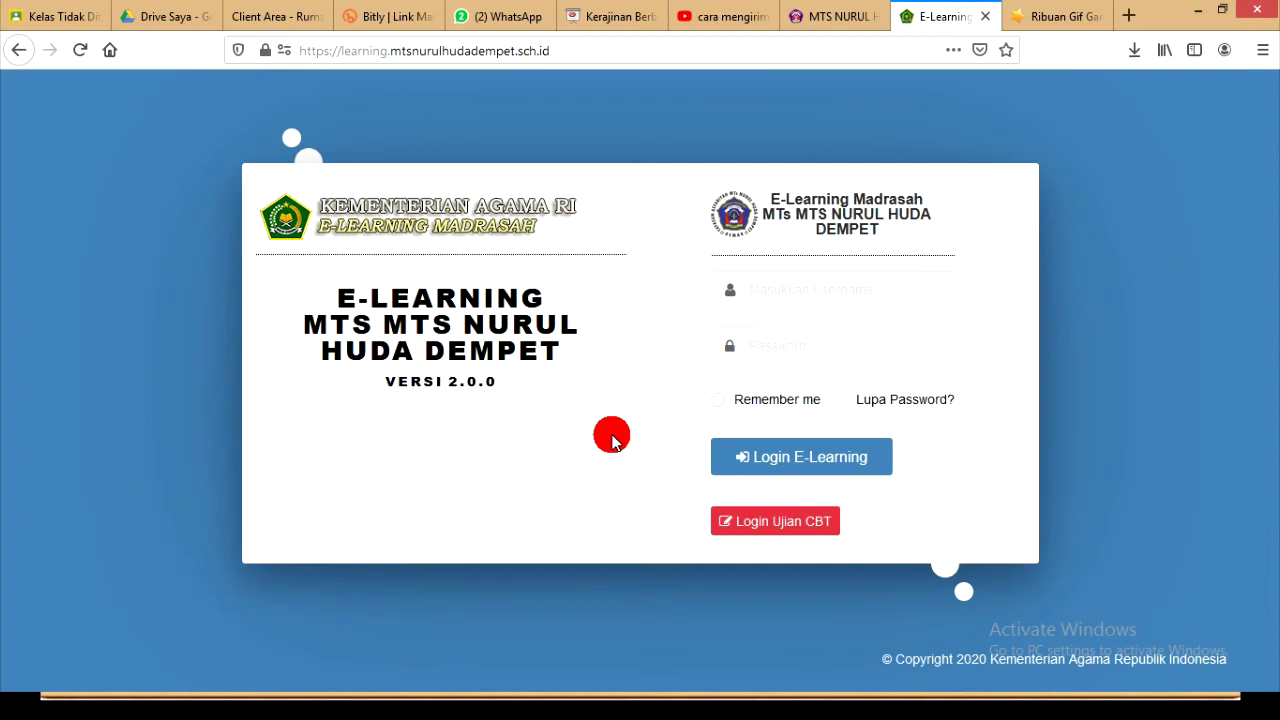
# Log in to E-Learning with the teacher's saved username and password, and skip the welcome tour.
pyautogui.click(806, 305)
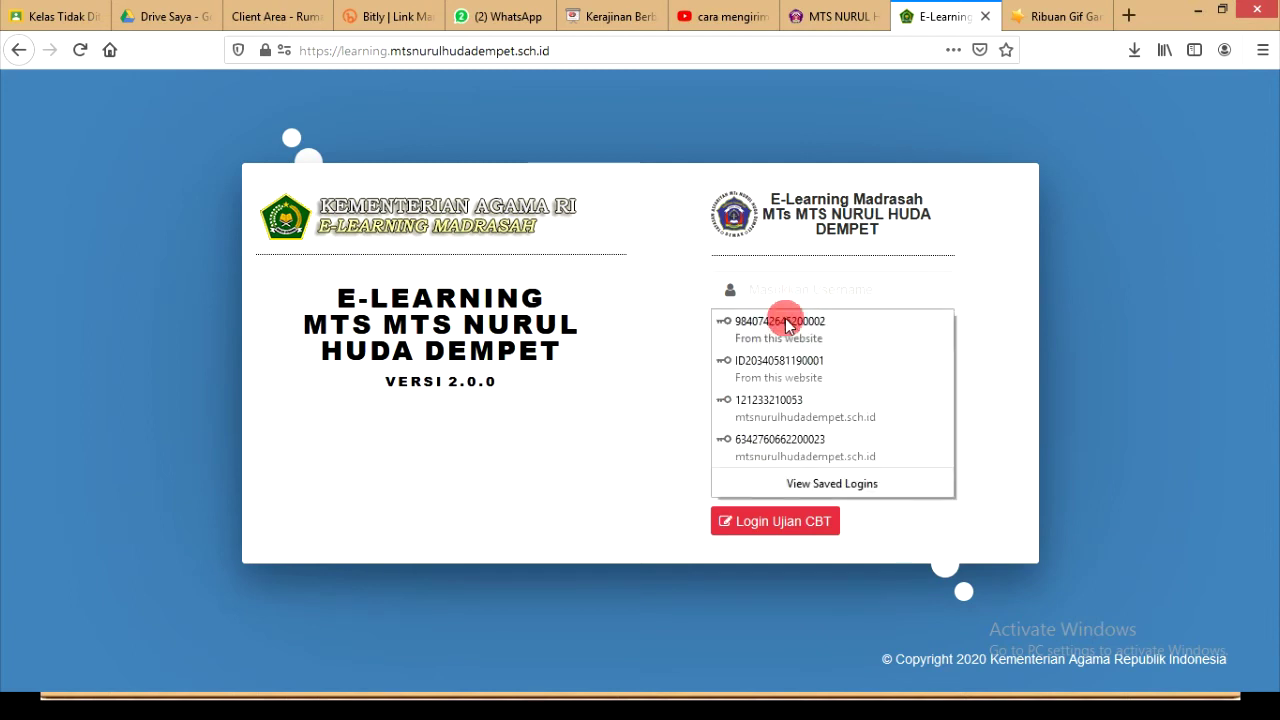
pyautogui.click(795, 432)
pyautogui.click(771, 366)
pyautogui.click(794, 457)
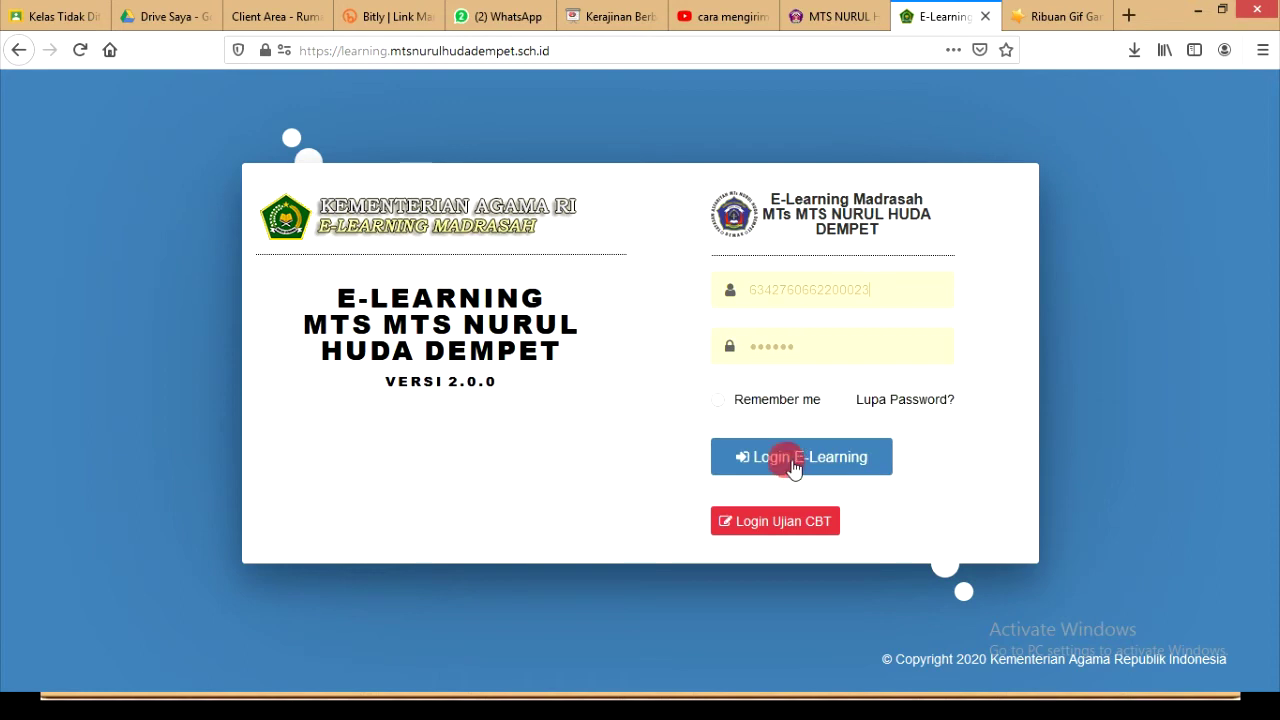
pyautogui.click(793, 466)
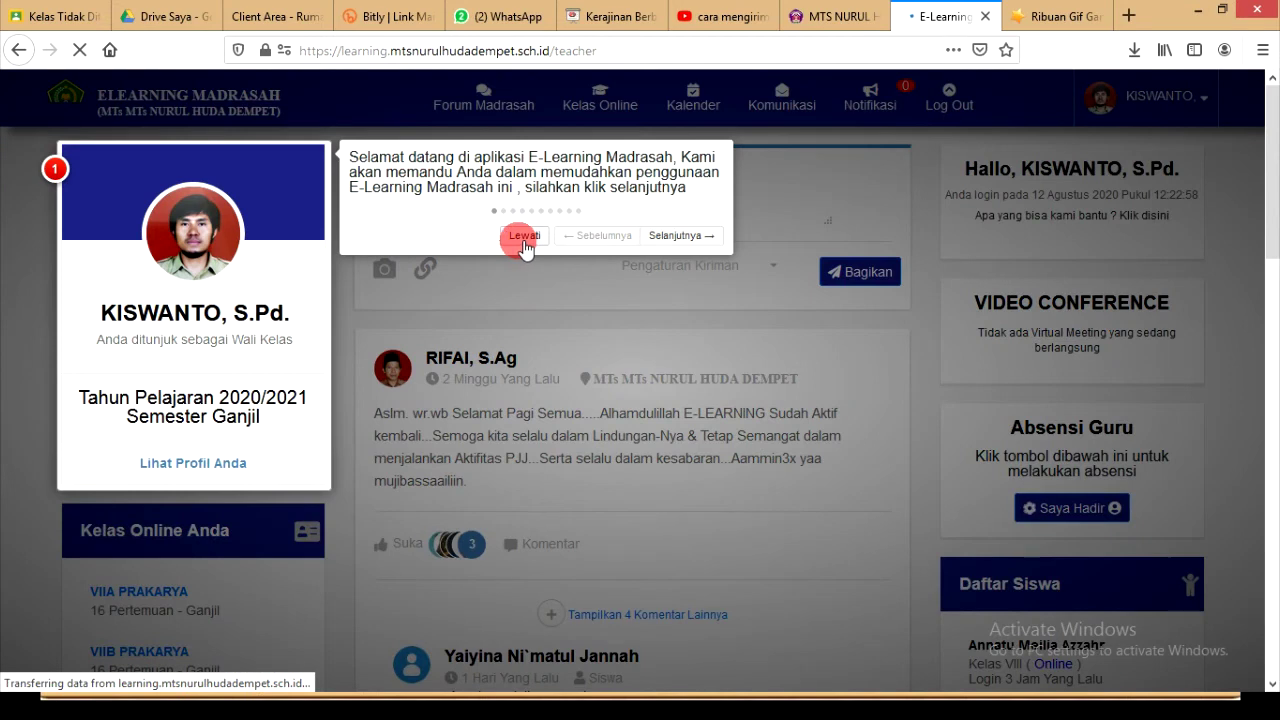
pyautogui.click(520, 238)
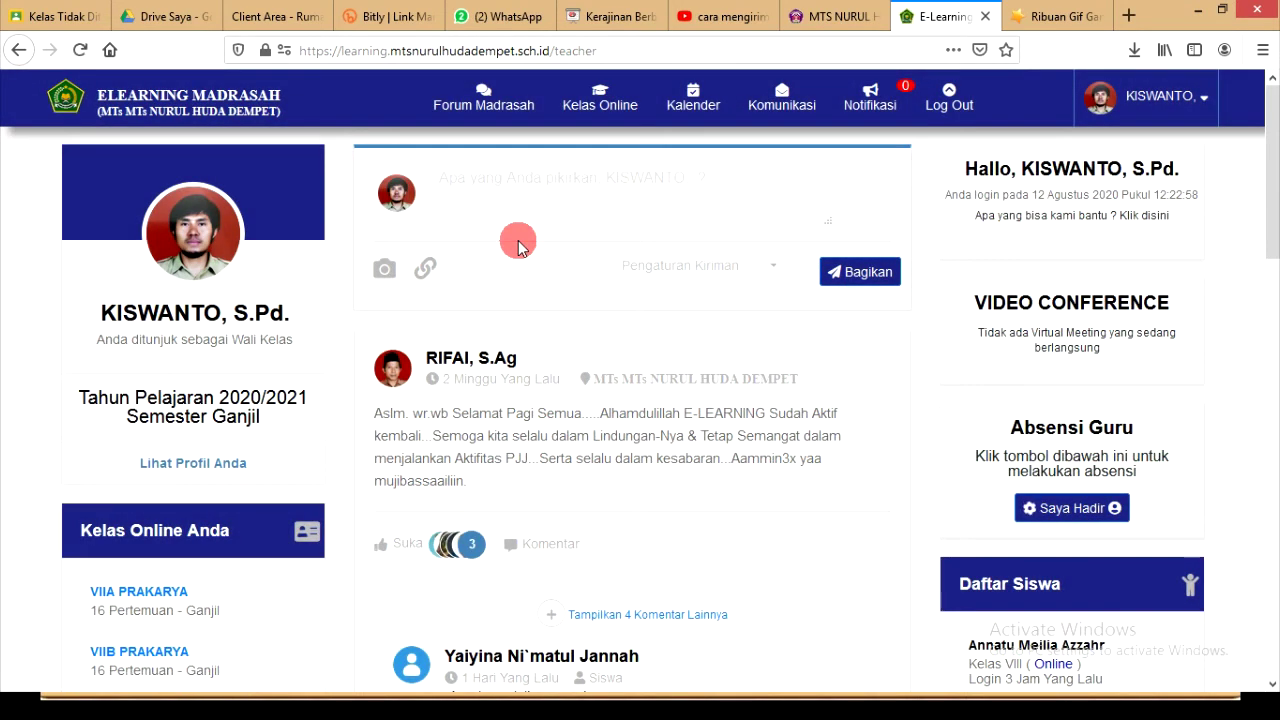
# Open the Computer Based Test (CBT) list of the IXa IPA online class.
pyautogui.moveTo(604, 110)
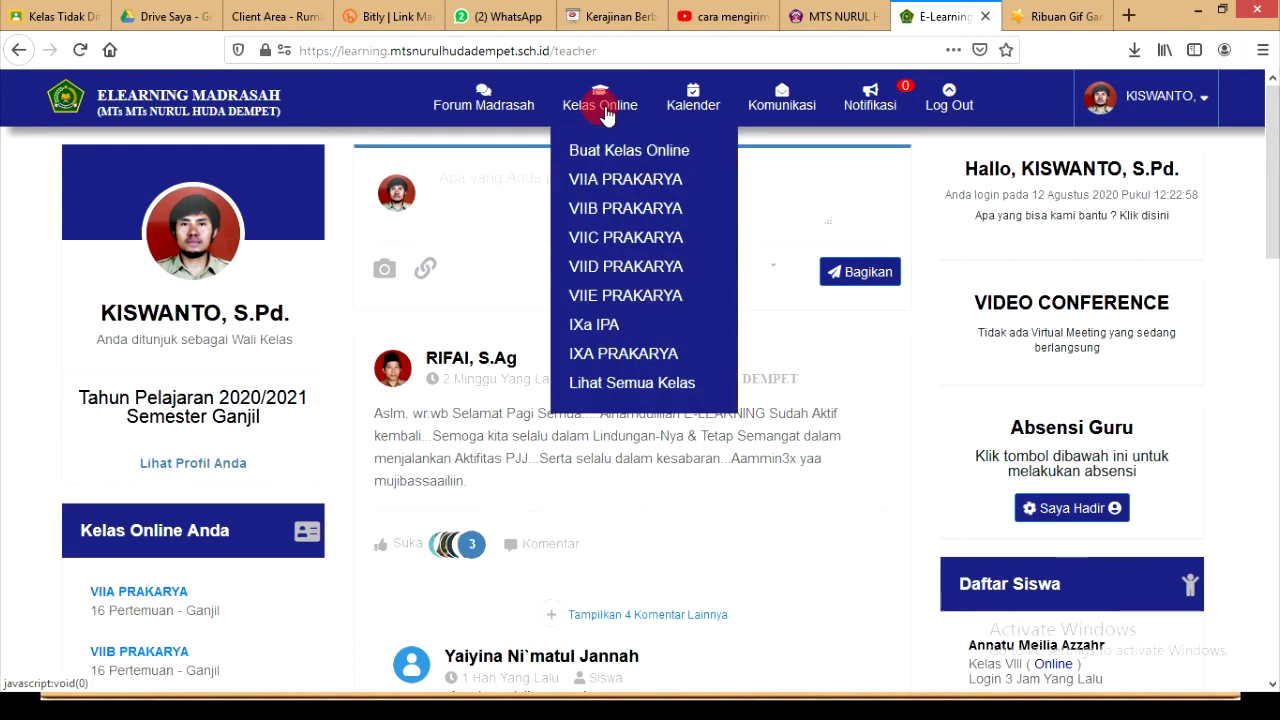
pyautogui.click(616, 328)
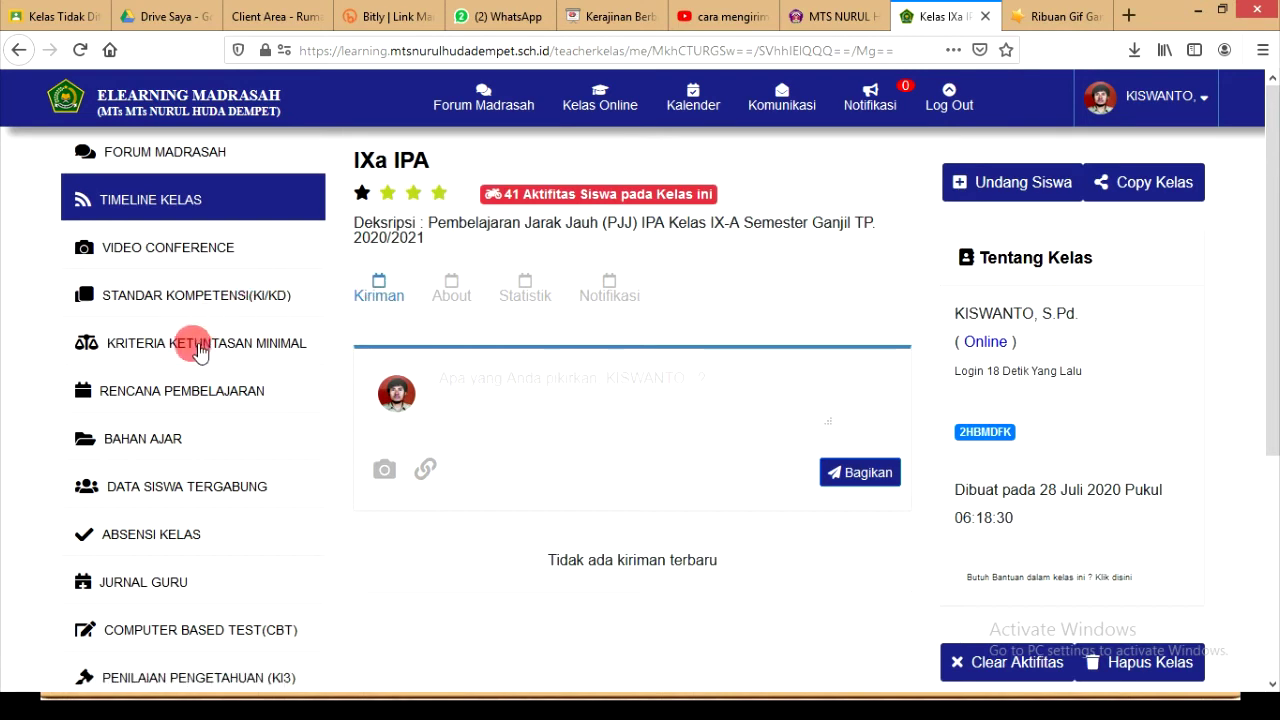
pyautogui.scroll(-3, 198, 348)
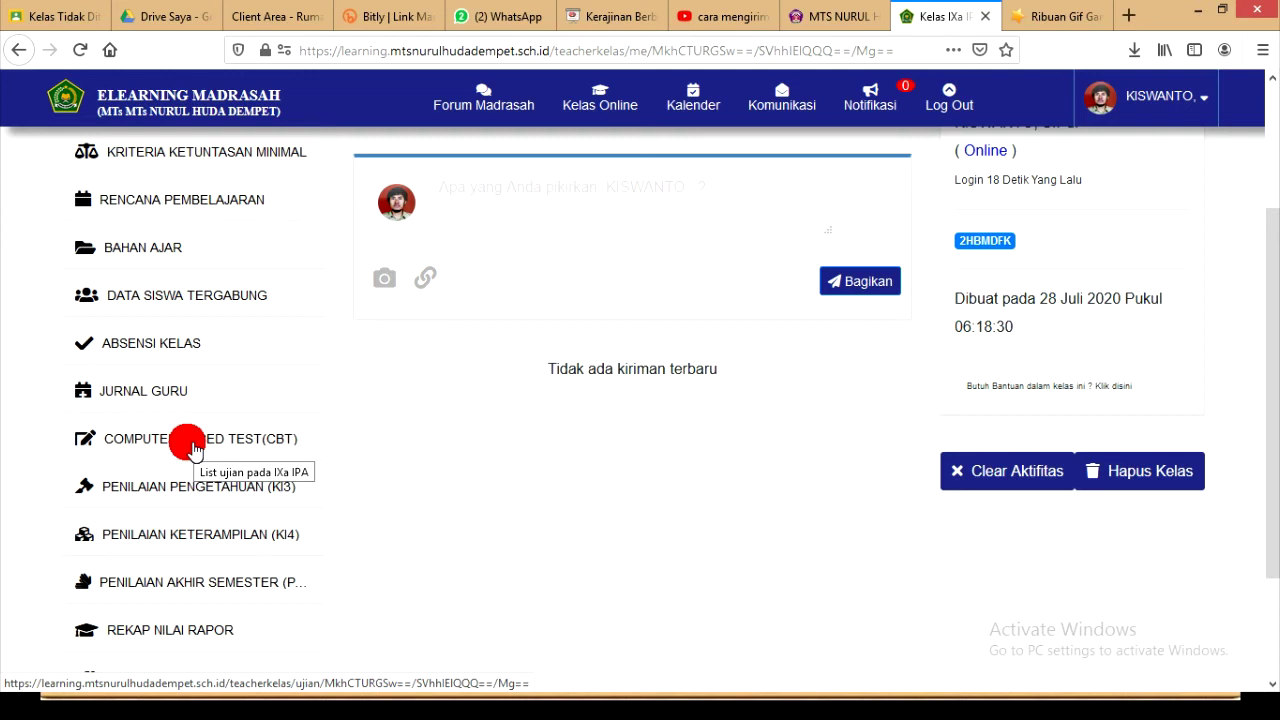
pyautogui.click(191, 444)
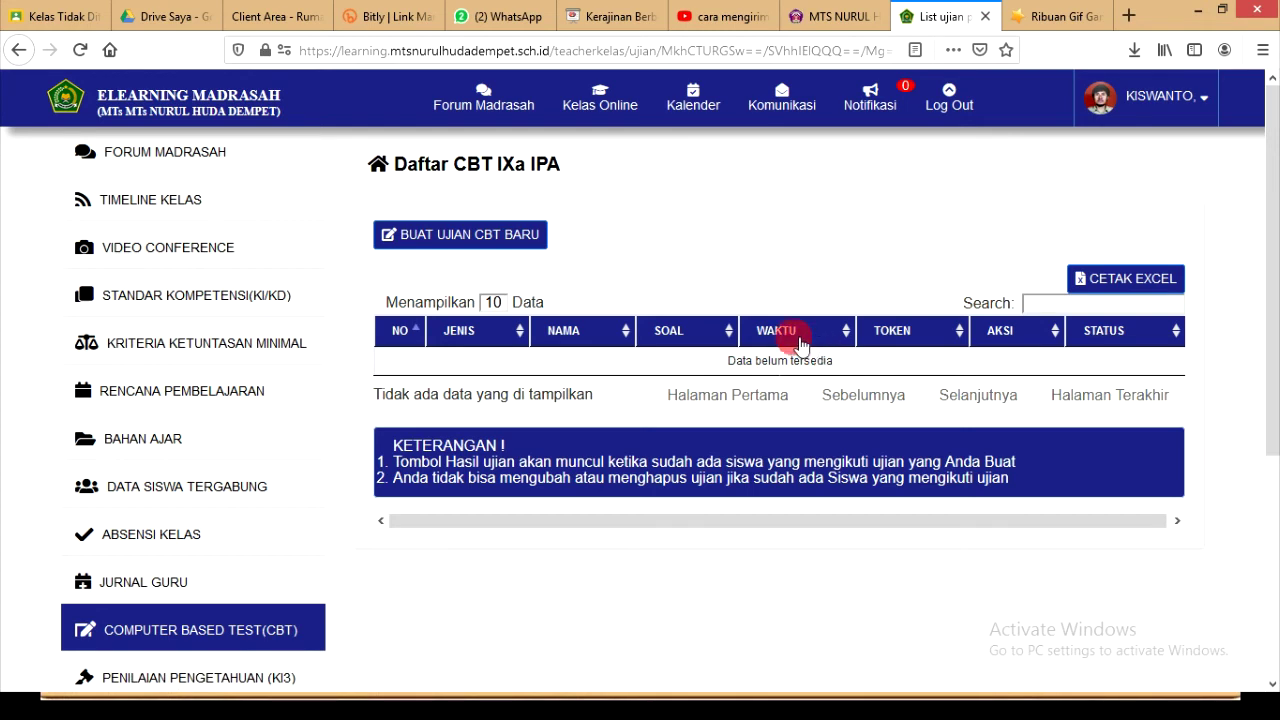
# Start creating a new CBT exam for the IXa IPA class.
pyautogui.click(461, 240)
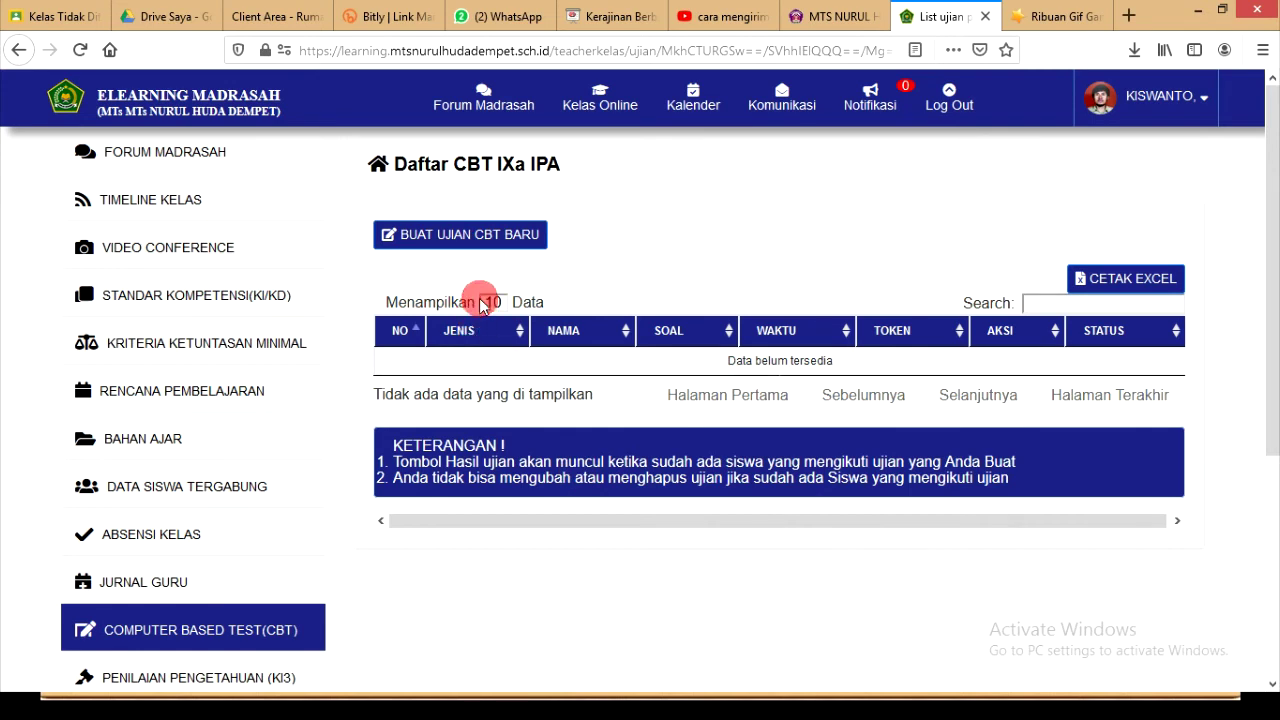
pyautogui.click(445, 242)
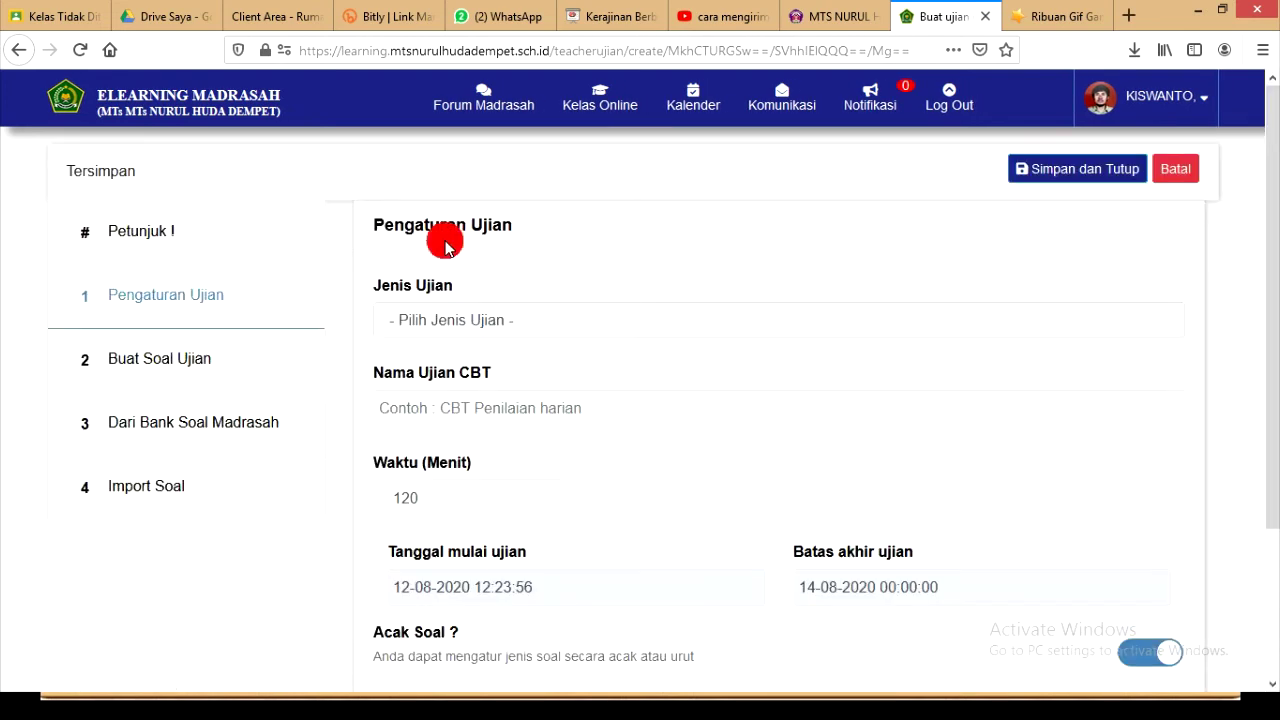
pyautogui.click(433, 246)
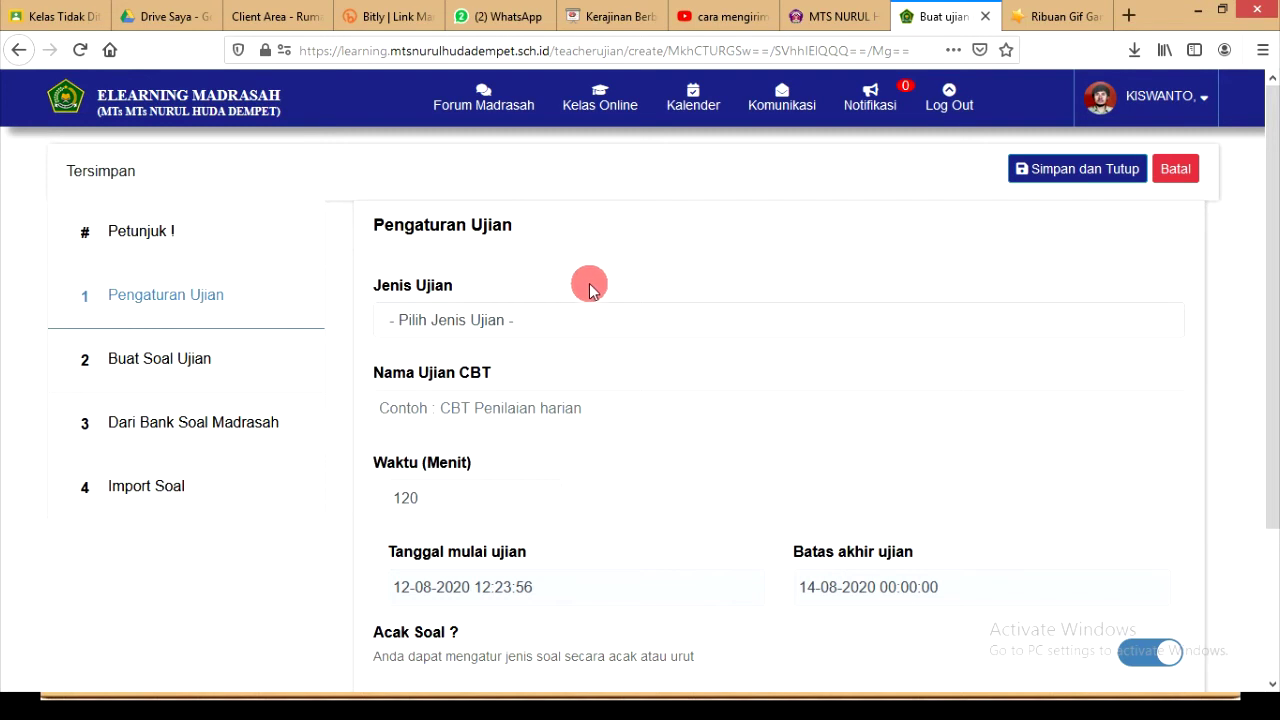
# Set the exam type to Penilaian Harian and choose basic competency 3.1 on the human reproductive system.
pyautogui.scroll(-2, 591, 278)
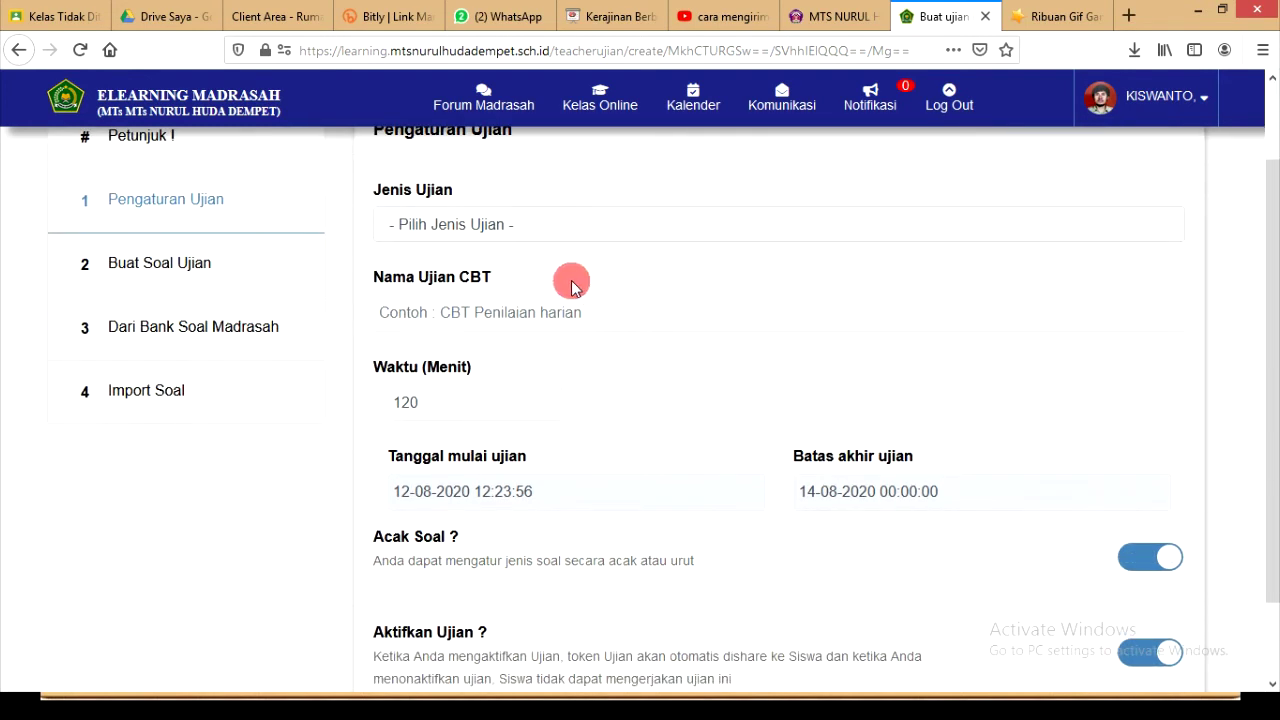
pyautogui.scroll(2, 570, 282)
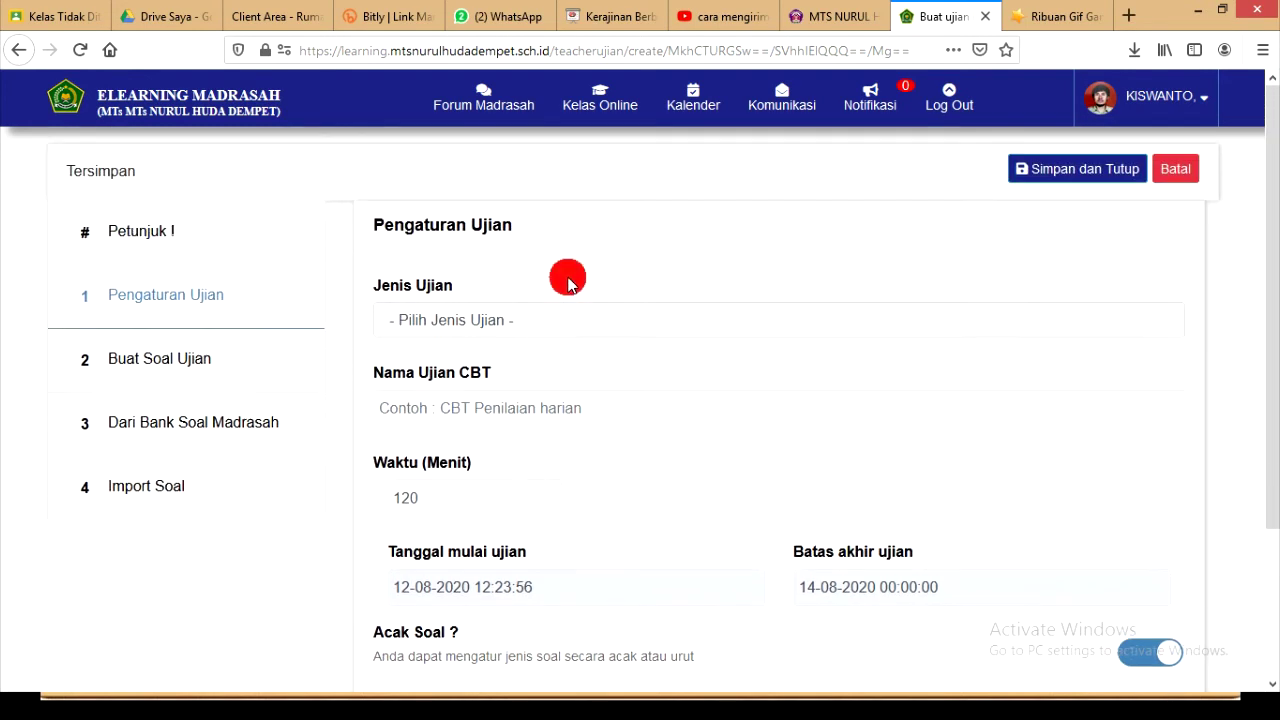
pyautogui.click(481, 330)
pyautogui.click(481, 330)
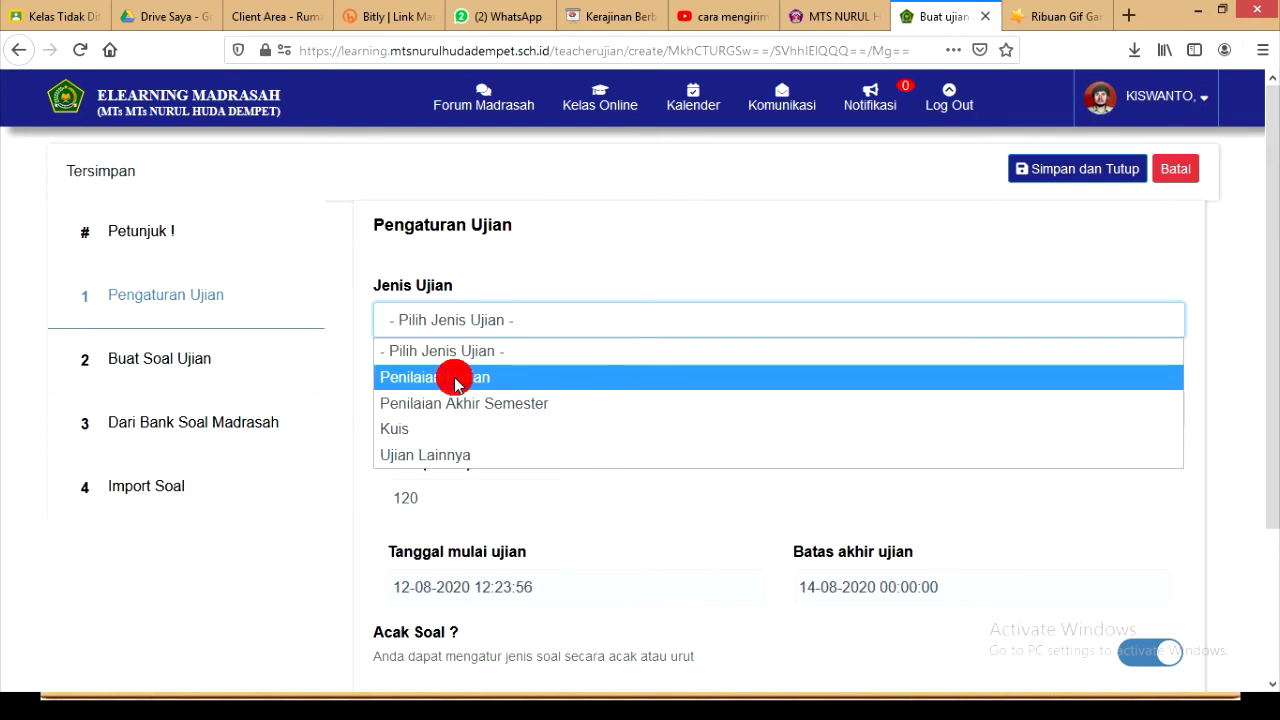
pyautogui.click(455, 380)
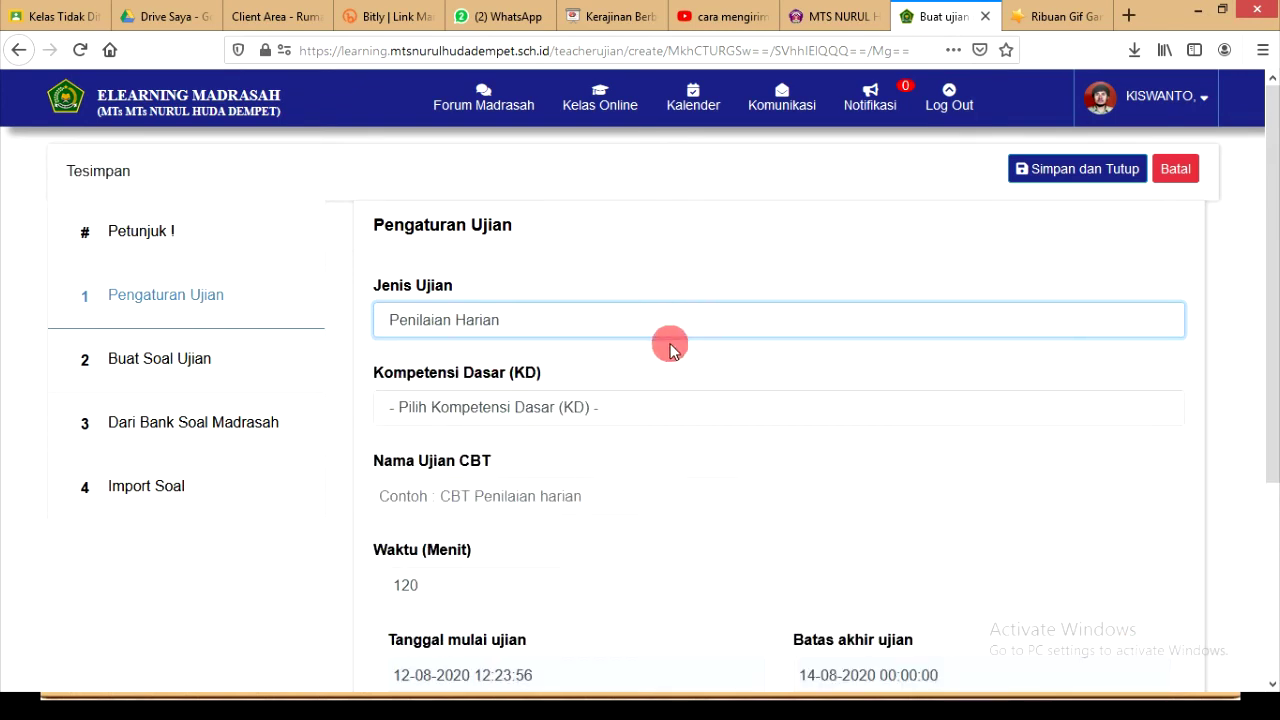
pyautogui.click(565, 410)
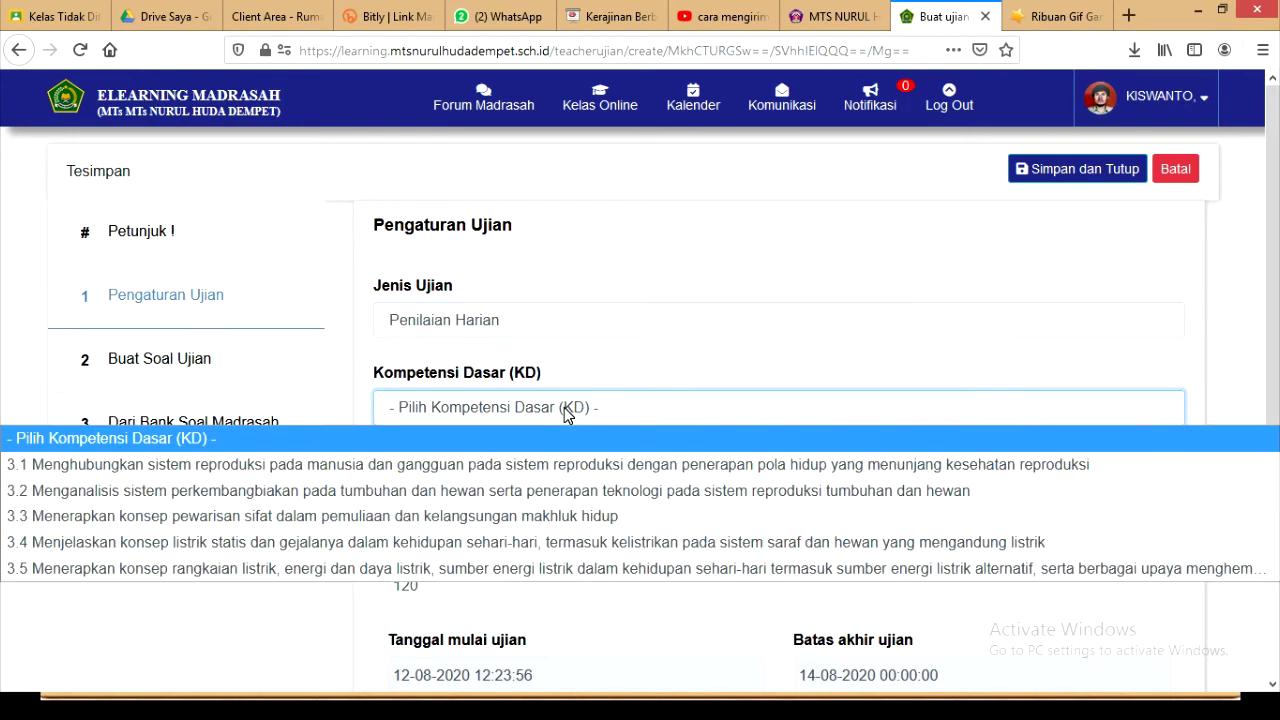
pyautogui.click(463, 466)
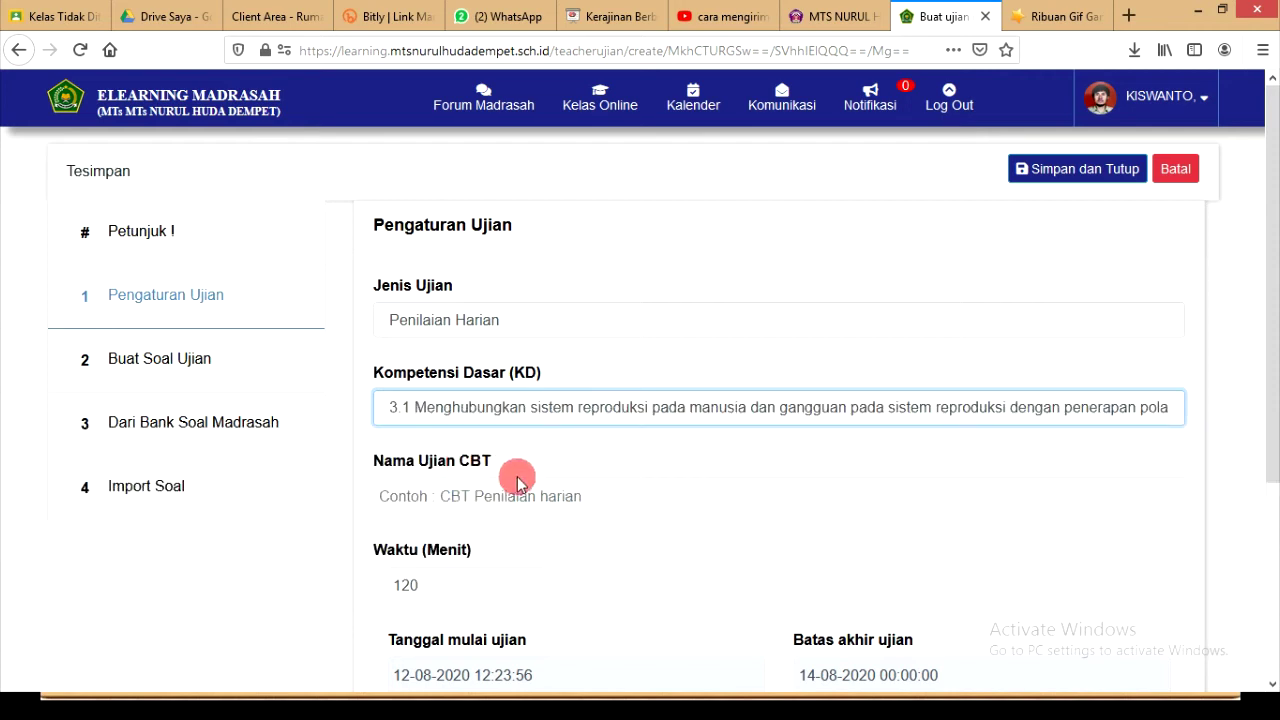
# Name the exam "Penilaian Harian 1" and set its duration to 45 minutes.
pyautogui.scroll(-2, 586, 503)
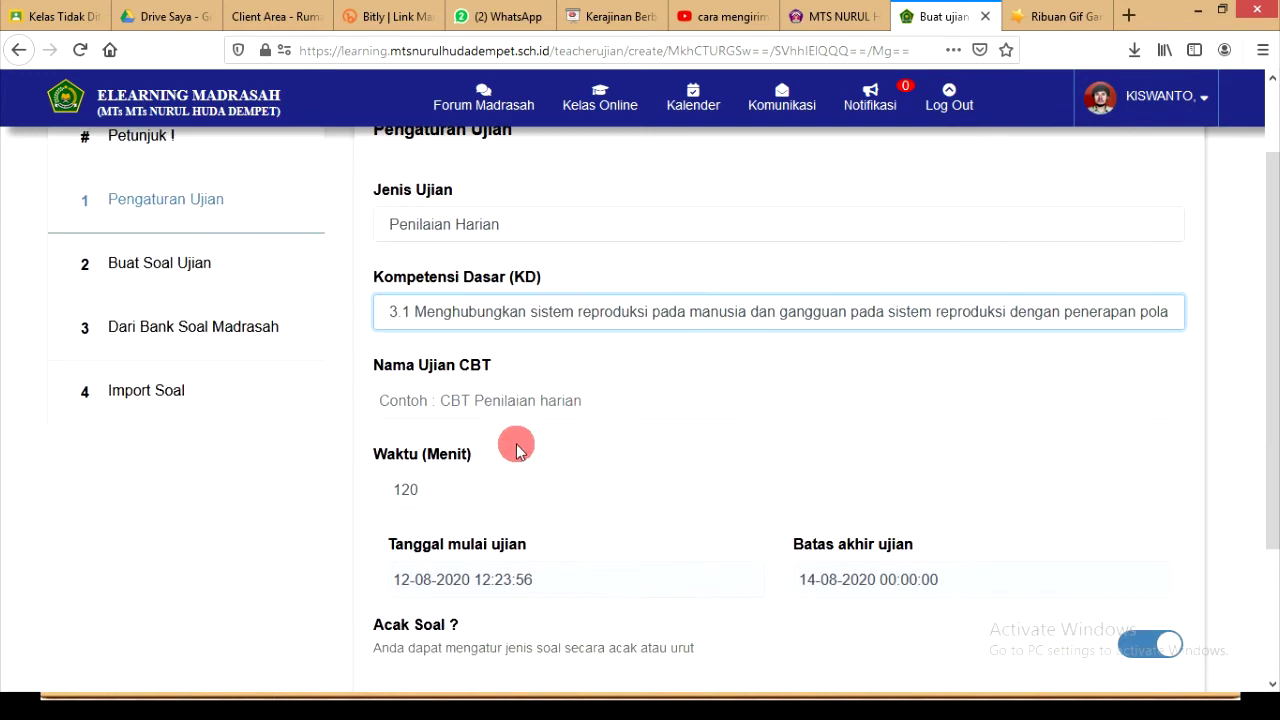
pyautogui.click(497, 410)
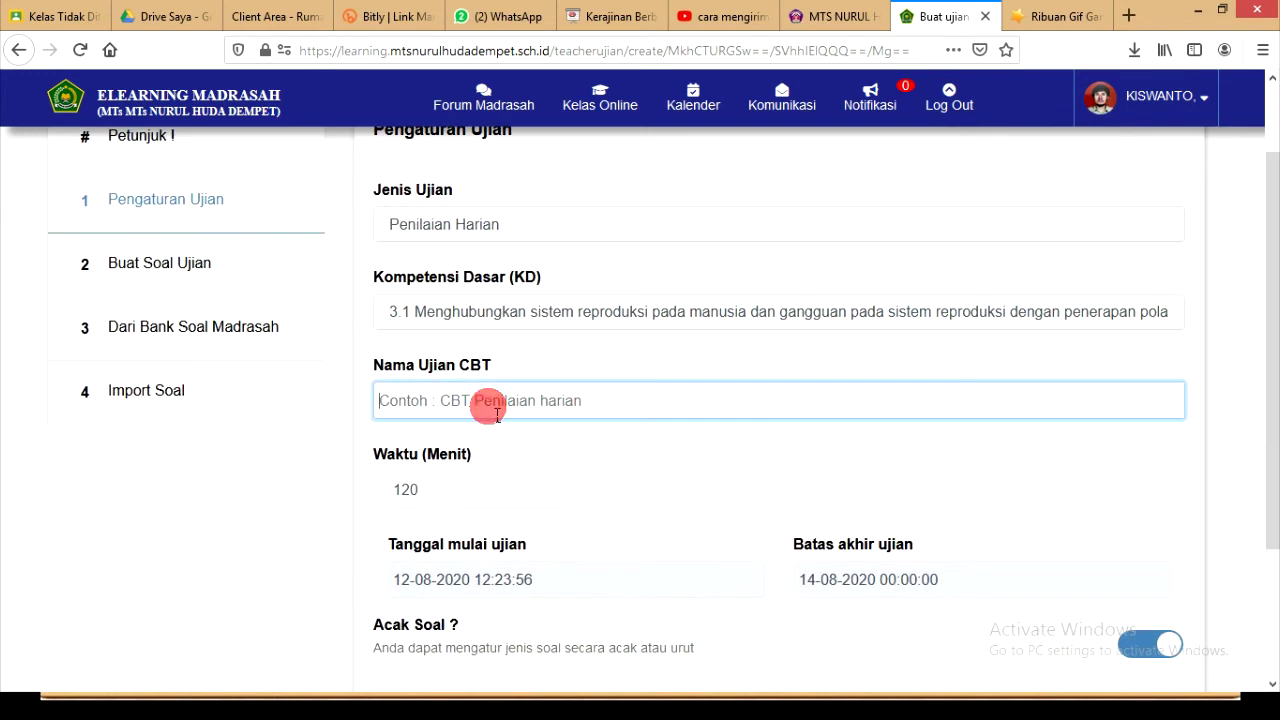
pyautogui.write('Pe')
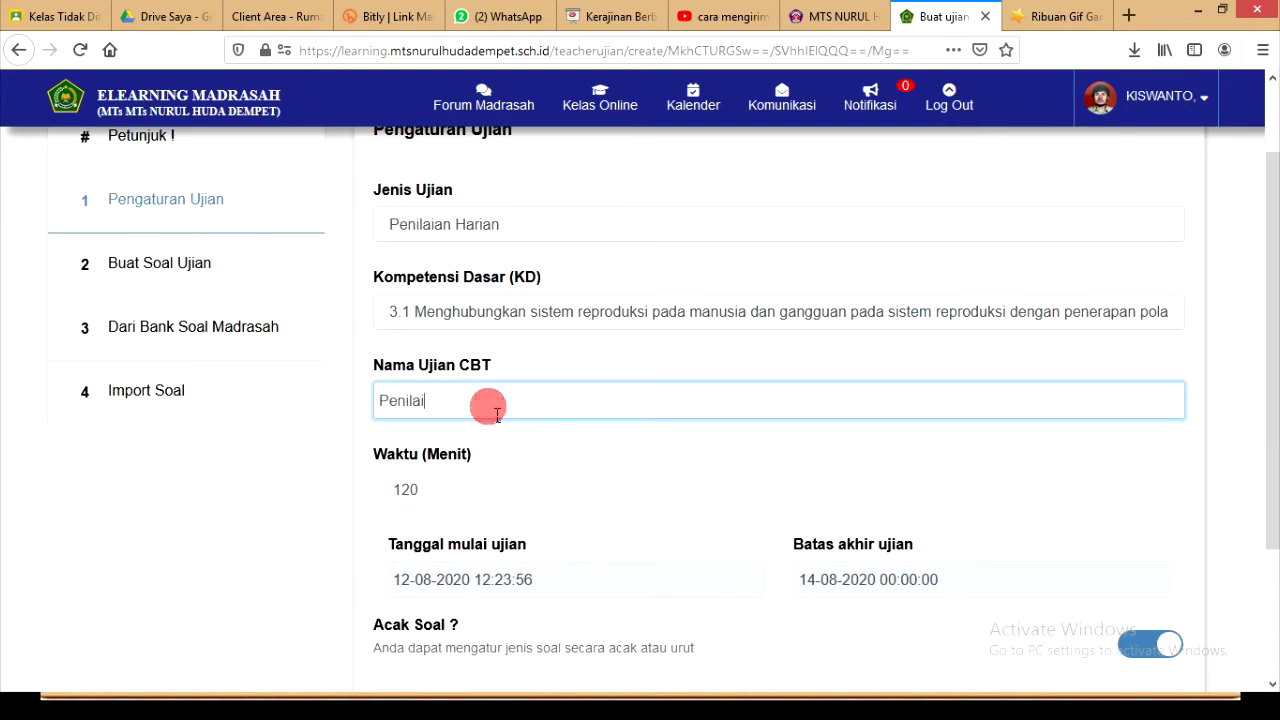
pyautogui.write('nilai')
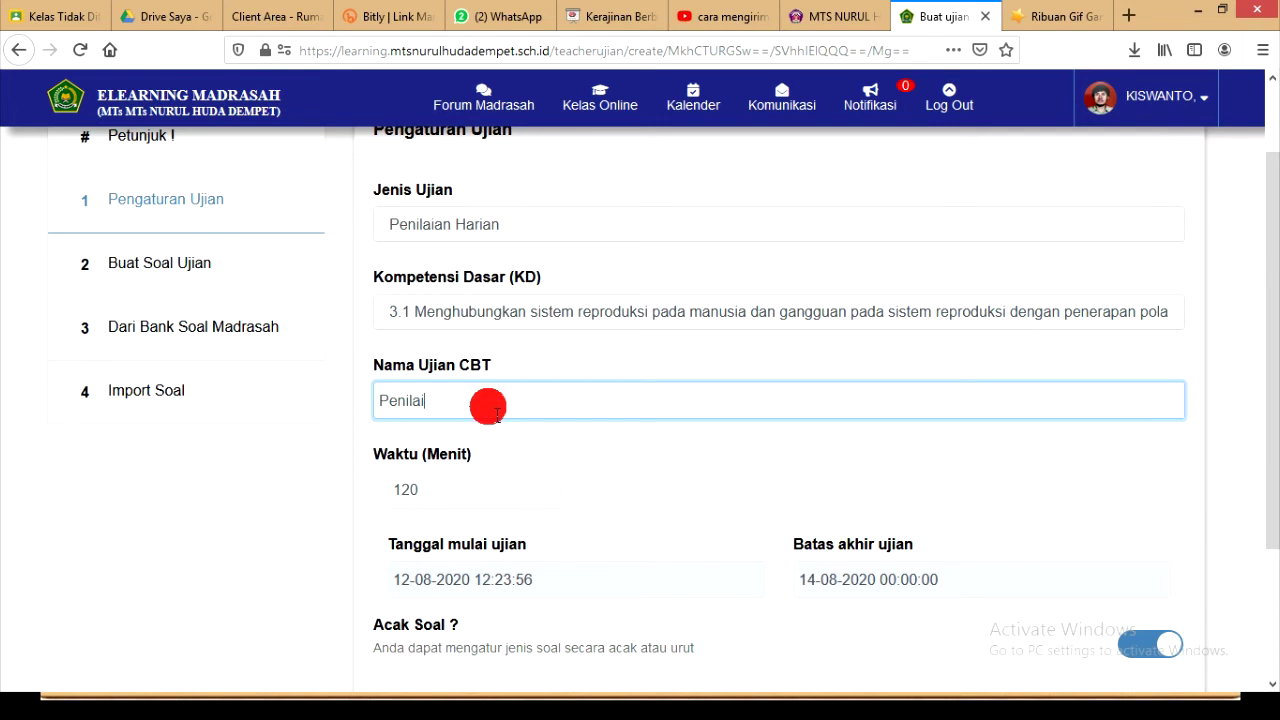
pyautogui.write('an')
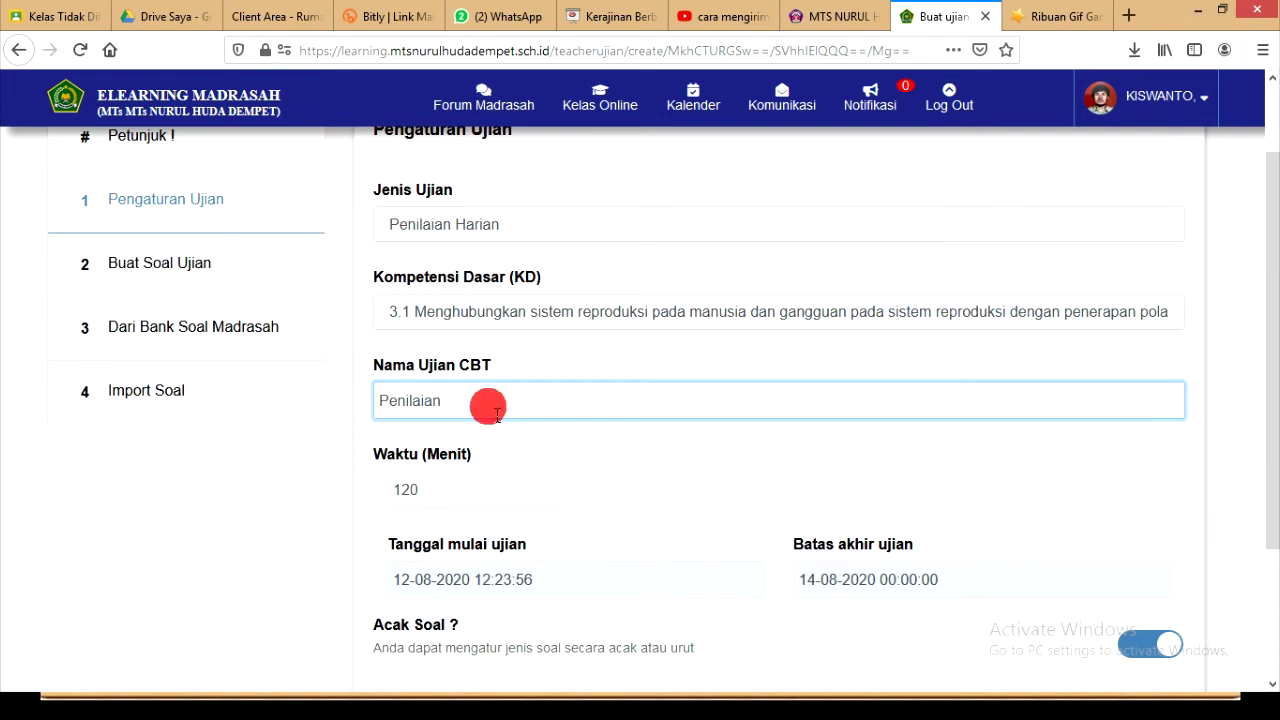
pyautogui.write(' Harian 1')
pyautogui.press('Tab')
pyautogui.press('BackSpace')
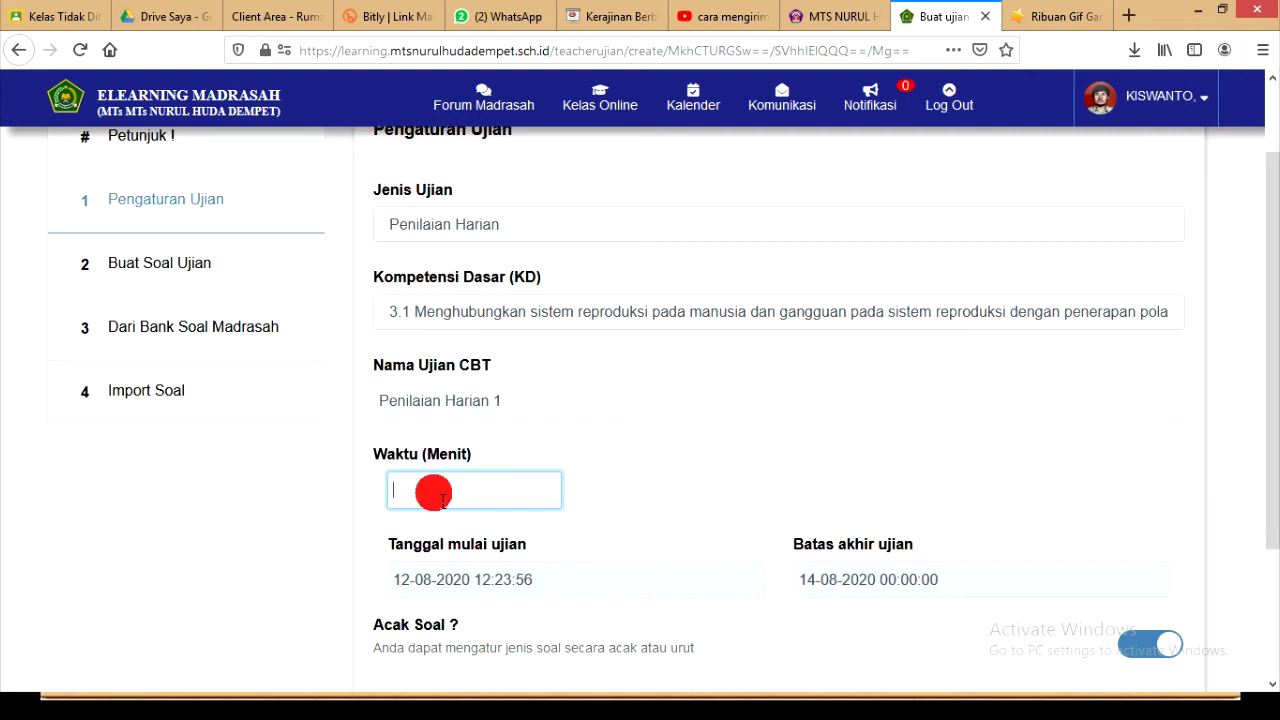
pyautogui.write('45')
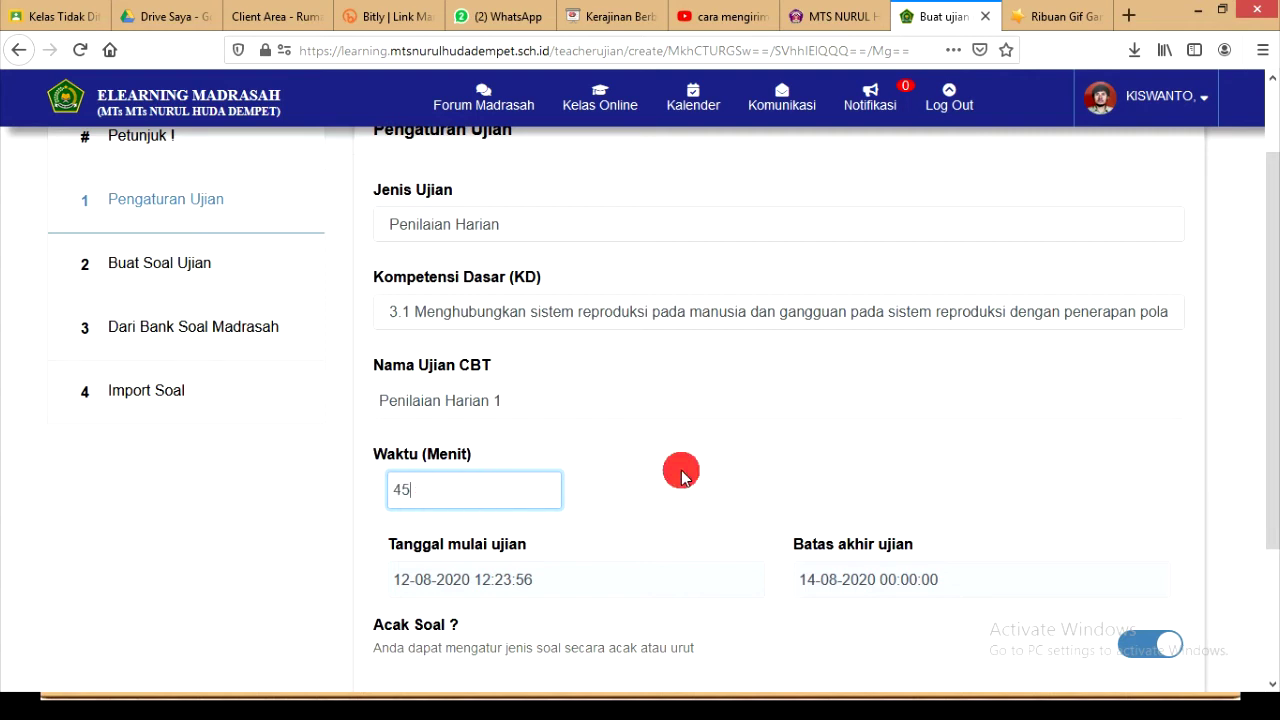
# Set the exam's start to 12-08-2020 at 16:00.
pyautogui.scroll(-2, 681, 476)
pyautogui.click(455, 397)
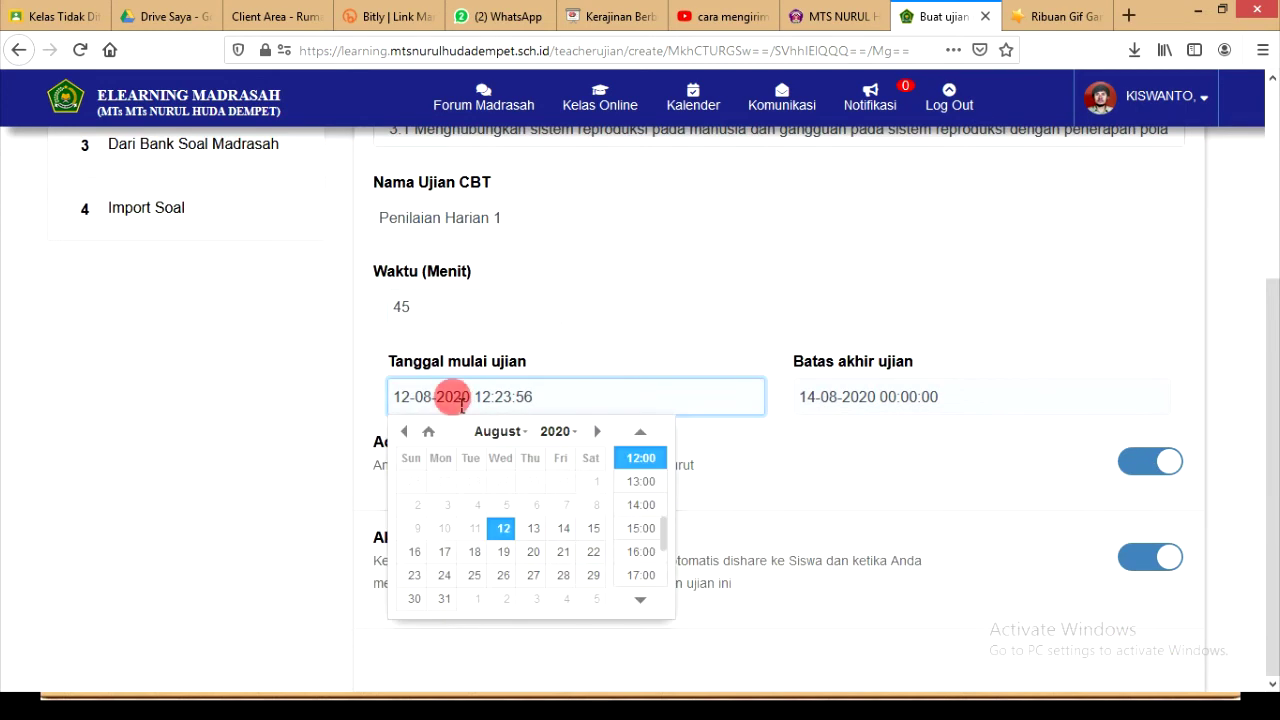
pyautogui.click(508, 534)
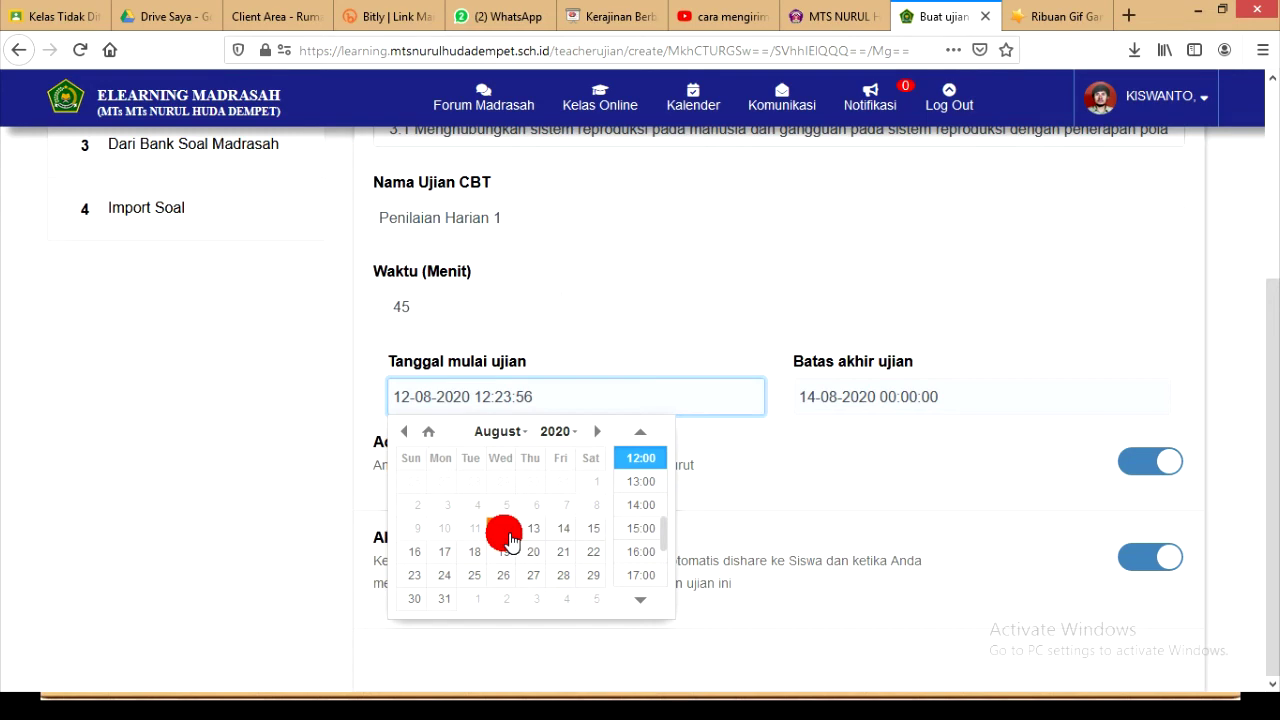
pyautogui.click(628, 484)
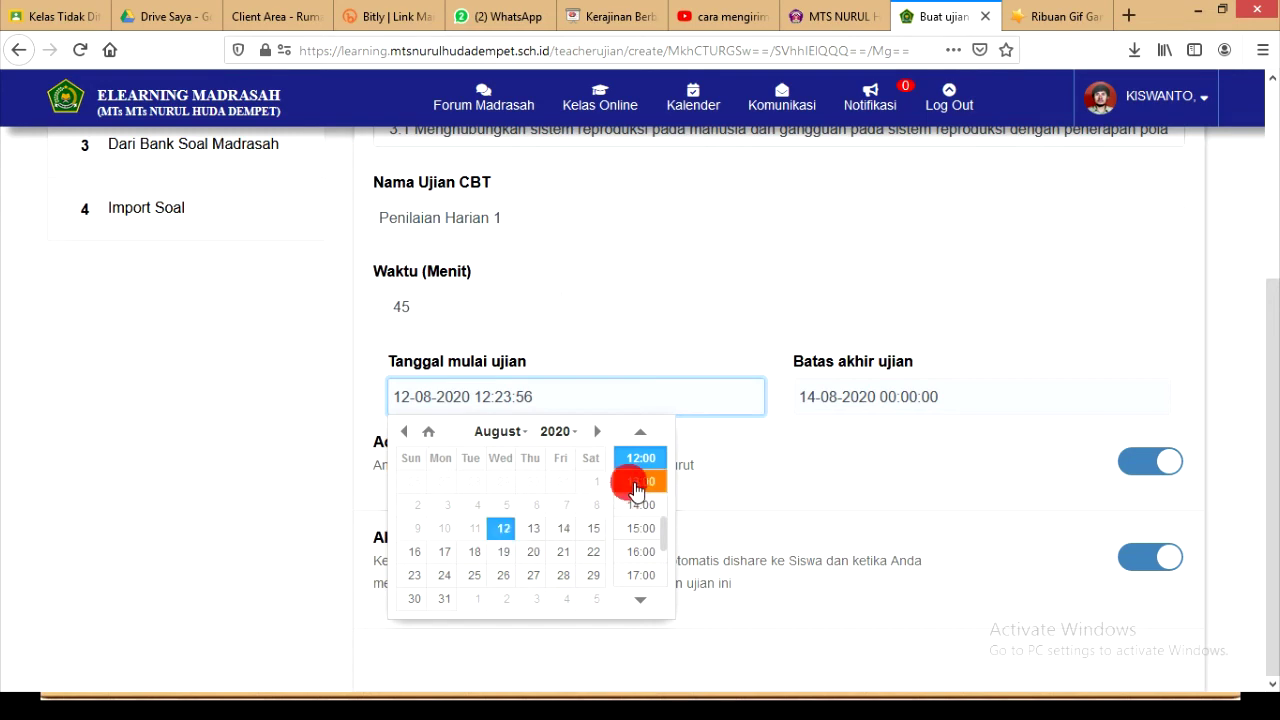
pyautogui.click(641, 552)
# Set the exam's closing deadline to 18-08-2020 at 12:00.
pyautogui.click(866, 395)
pyautogui.click(878, 398)
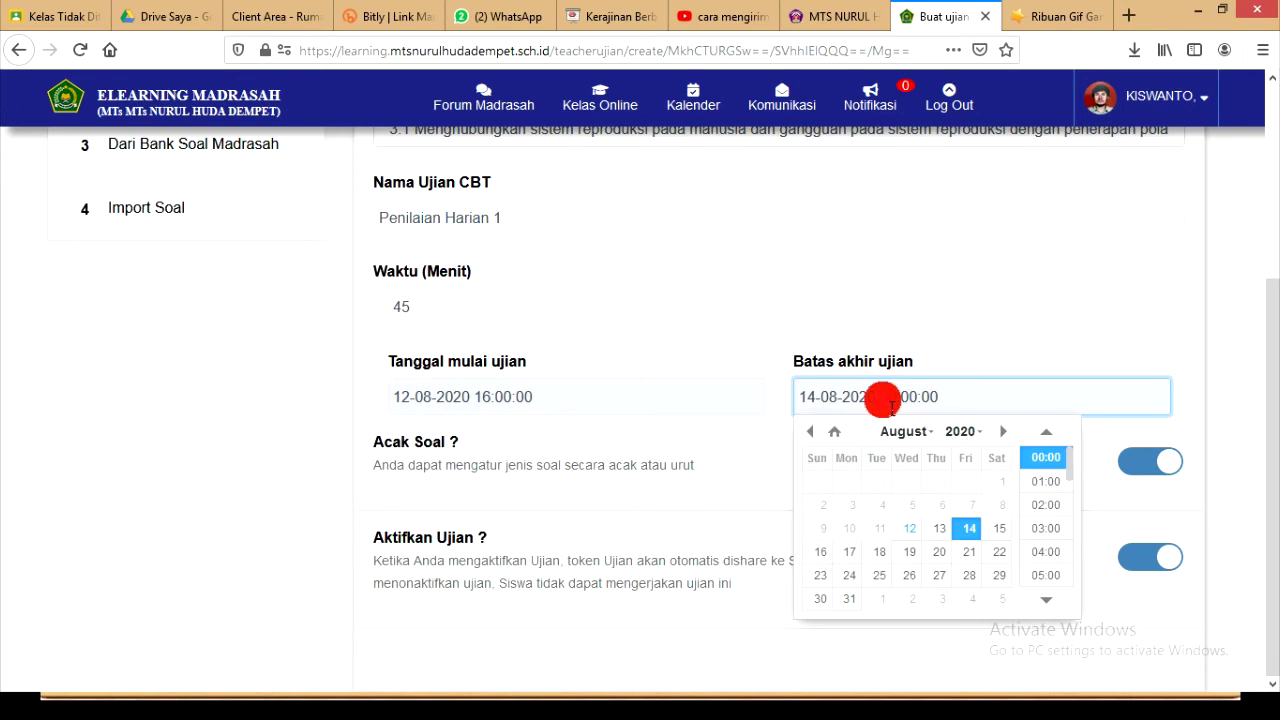
pyautogui.click(879, 551)
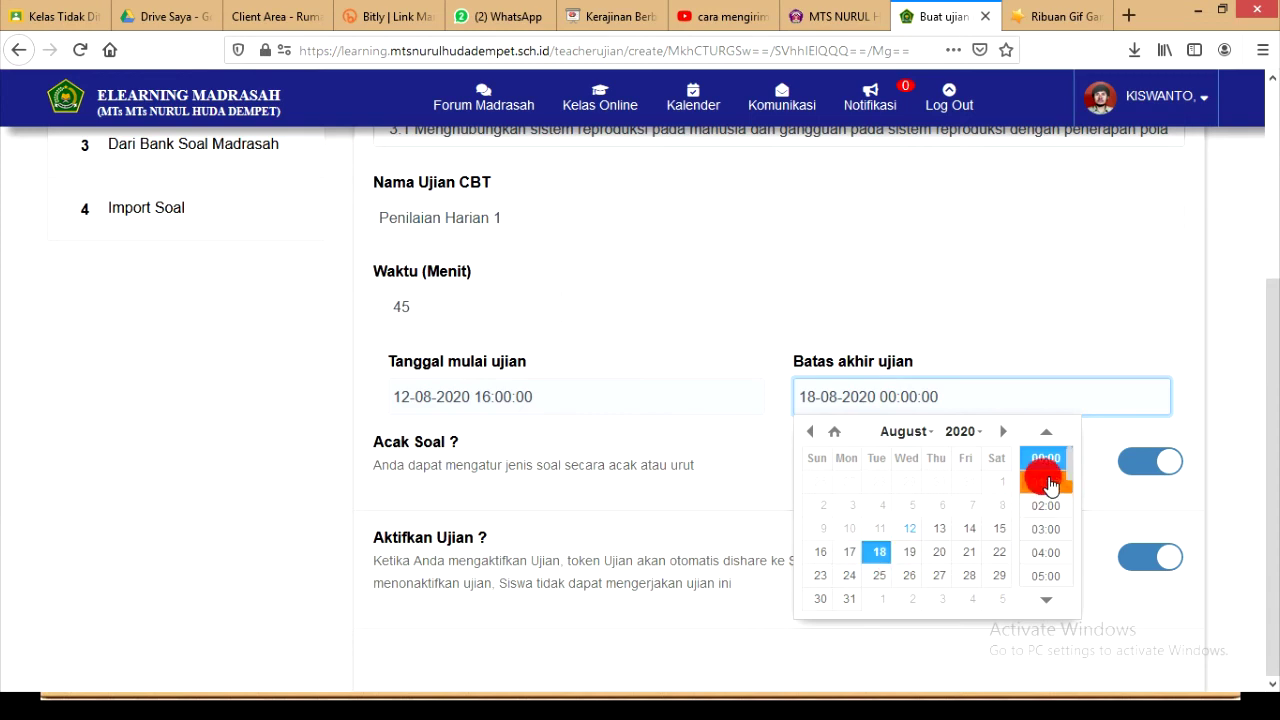
pyautogui.scroll(-5, 1046, 490)
pyautogui.click(1044, 538)
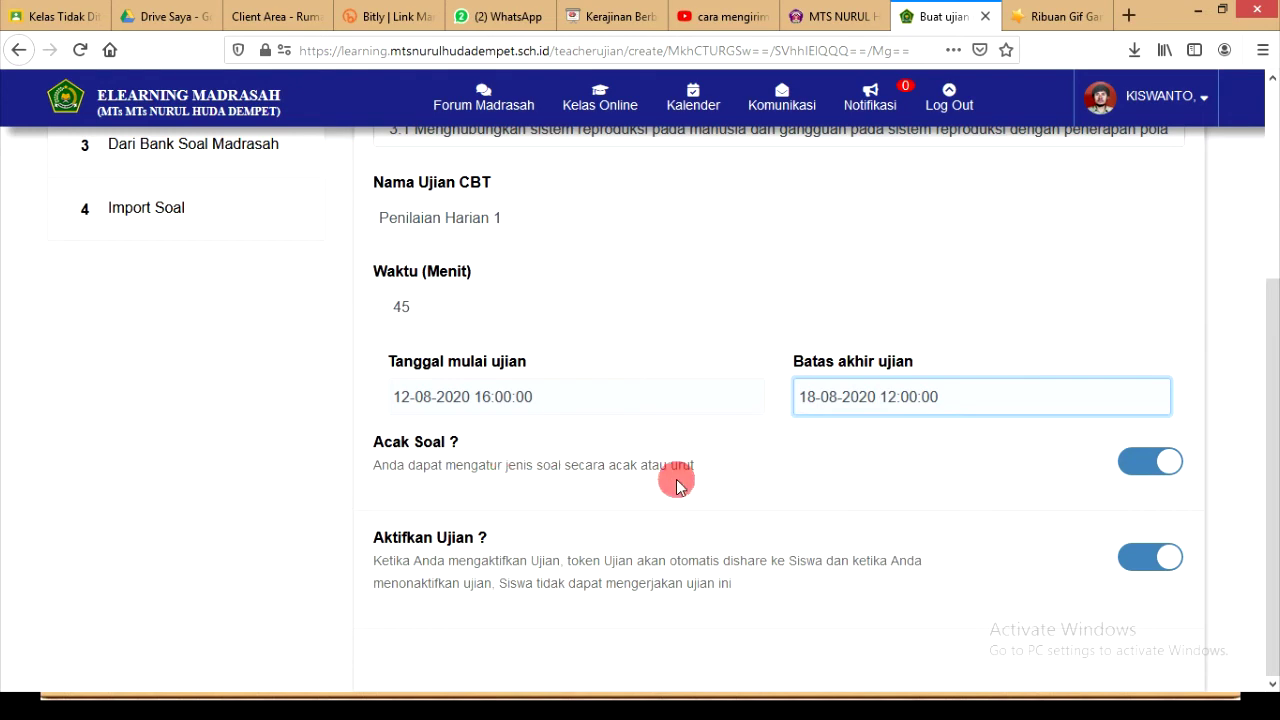
# Turn off the random question order (Acak Soal) for the exam.
pyautogui.click(1140, 470)
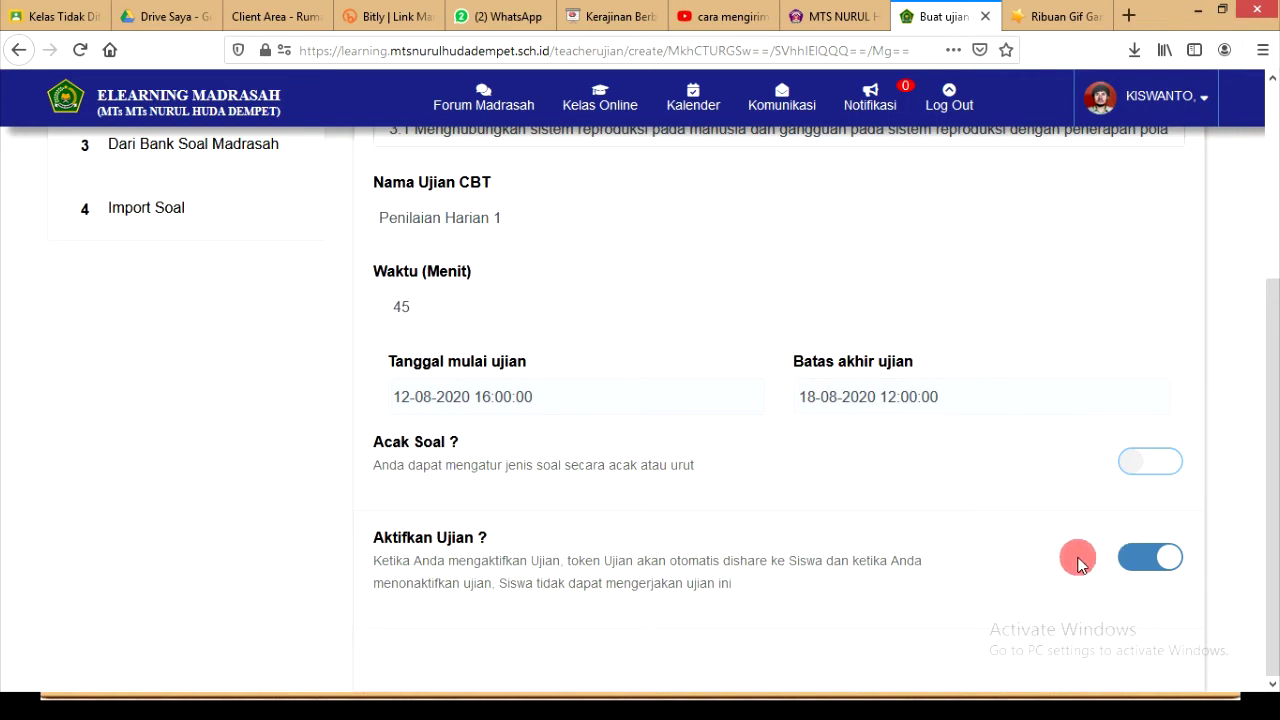
pyautogui.scroll(1, 433, 402)
pyautogui.scroll(-1, 433, 402)
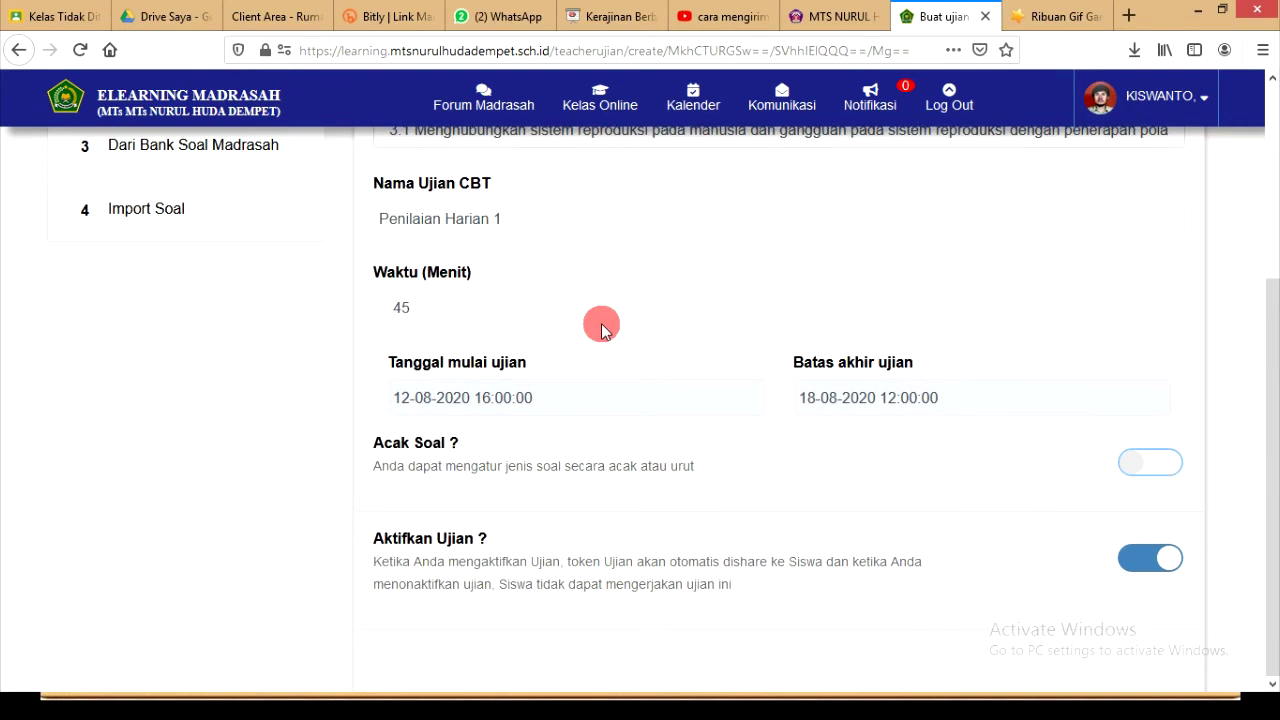
# Open the exam's question creation section and go to the order number of question 1.
pyautogui.scroll(3, 601, 322)
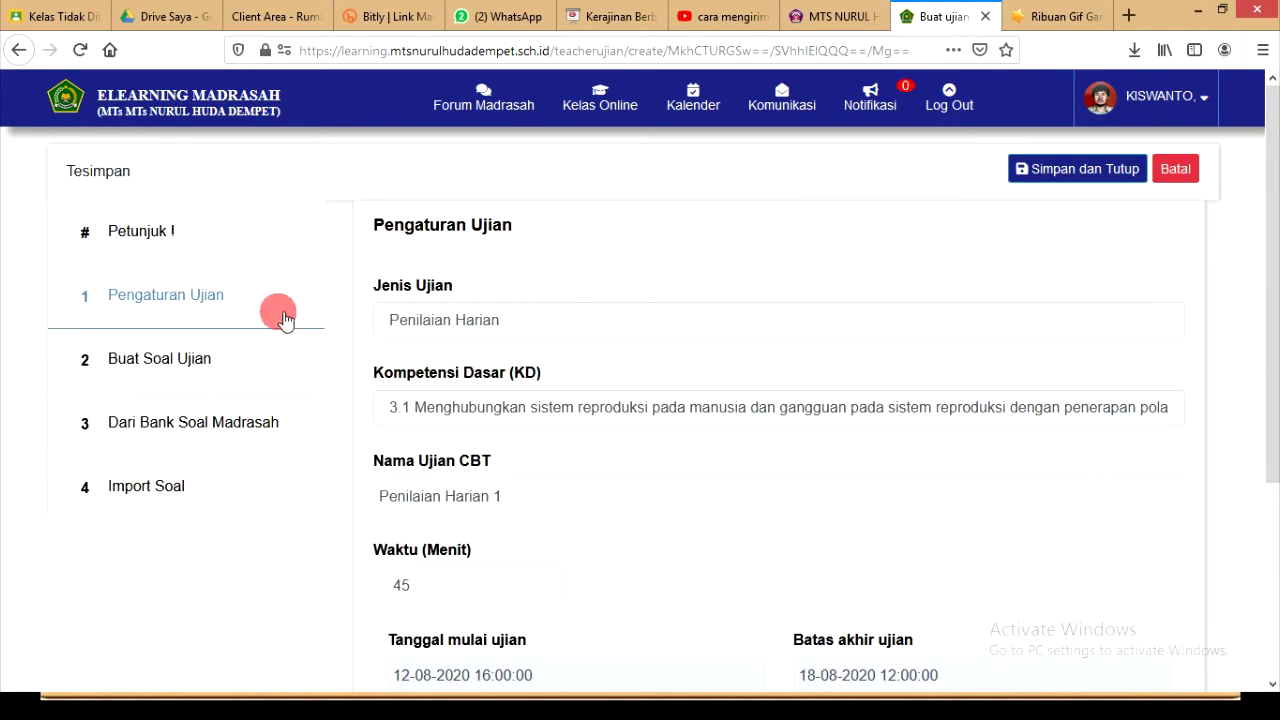
pyautogui.click(183, 363)
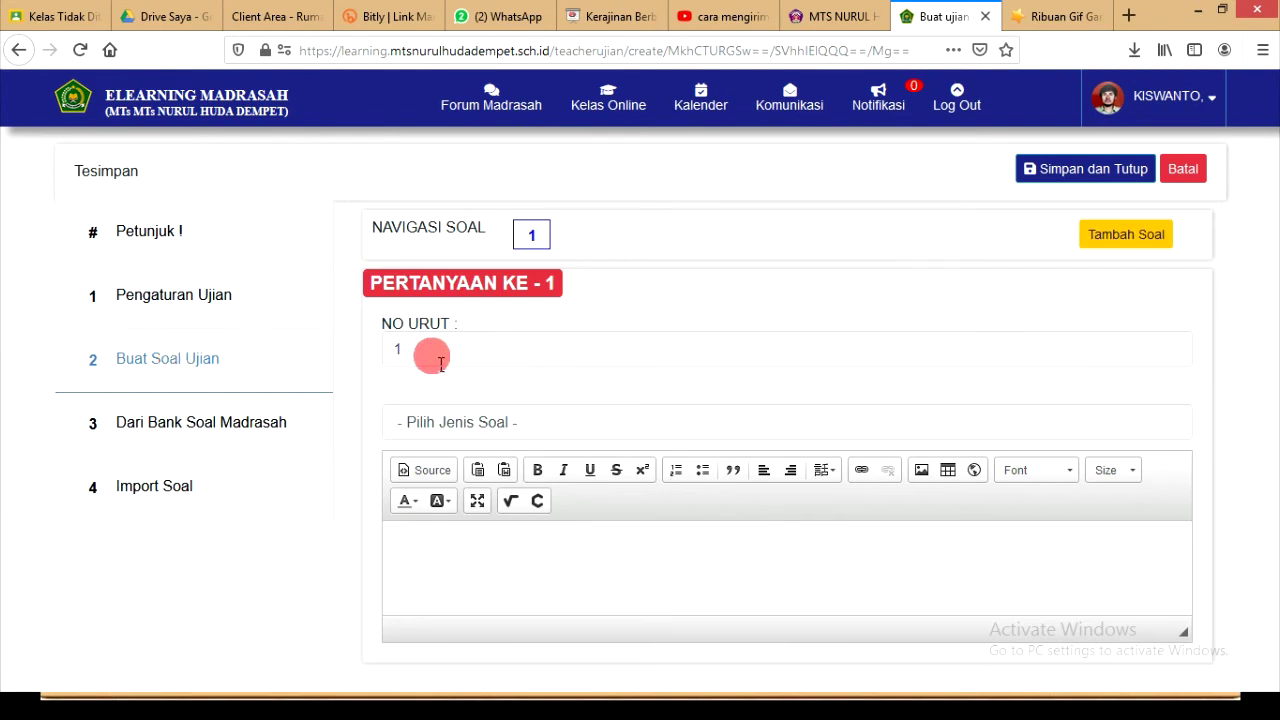
pyautogui.click(430, 353)
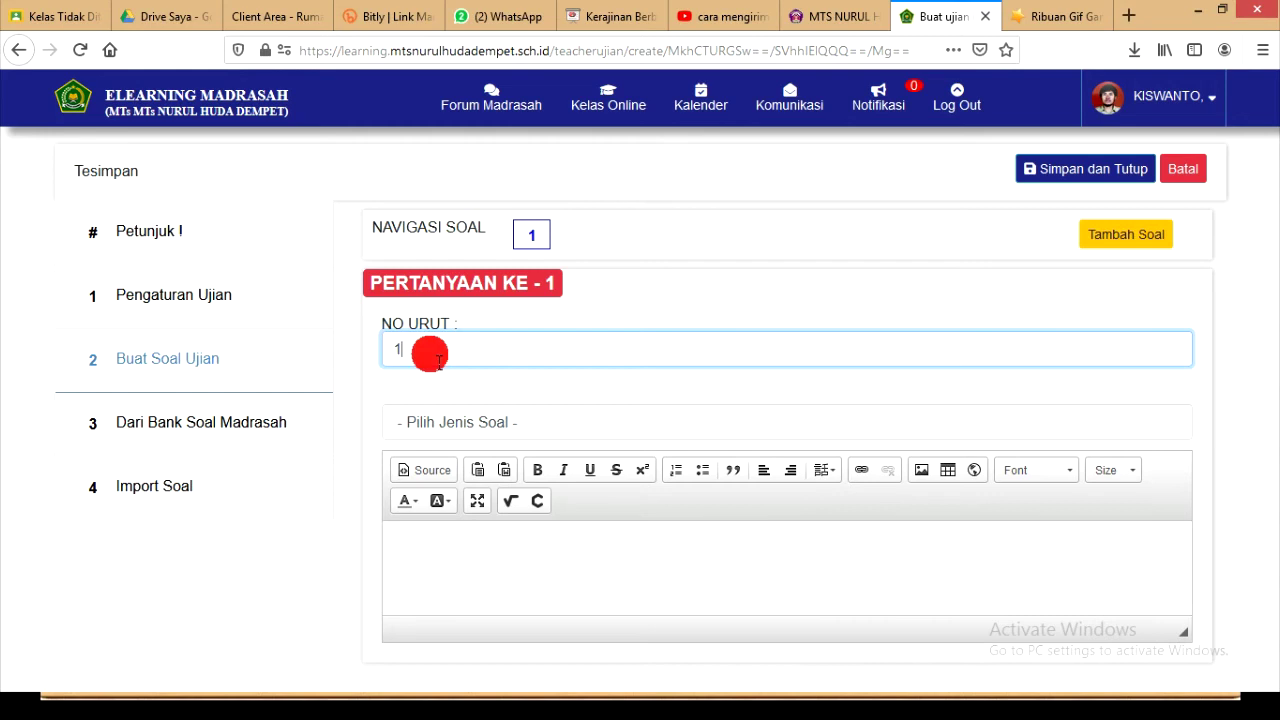
# Clear the order number of question 1 and go to its question type.
pyautogui.press('BackSpace')
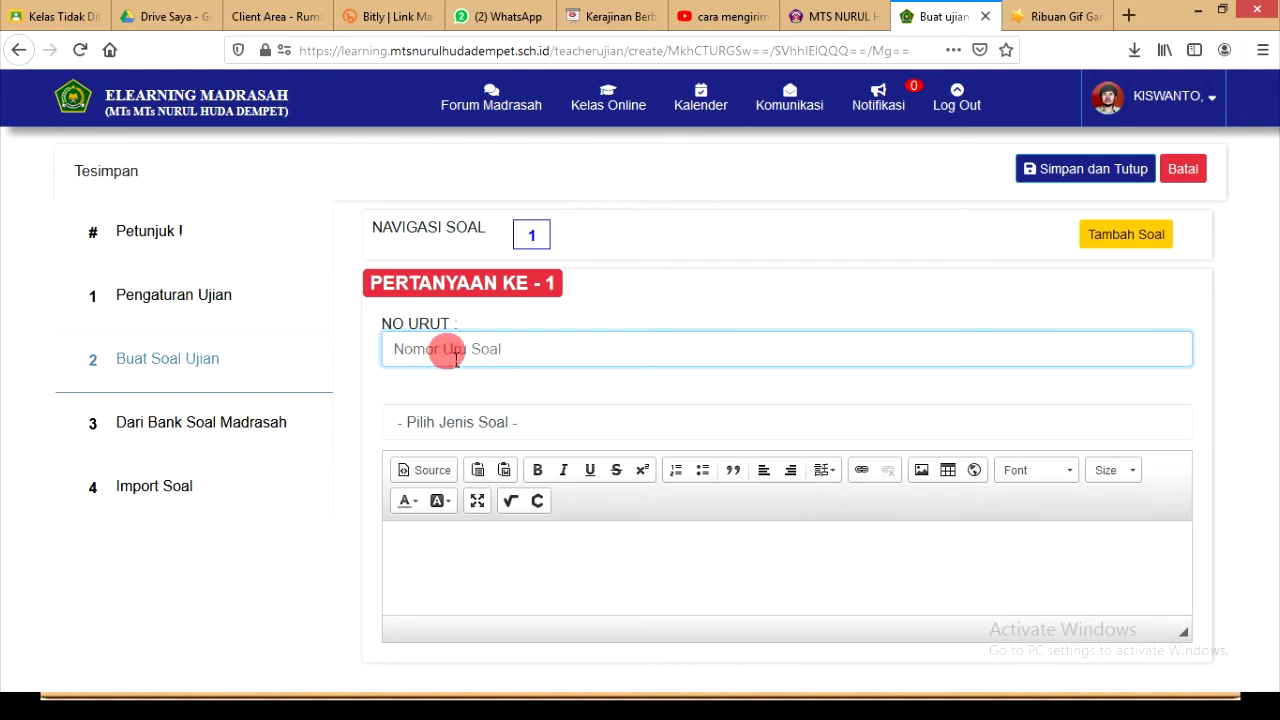
pyautogui.click(452, 427)
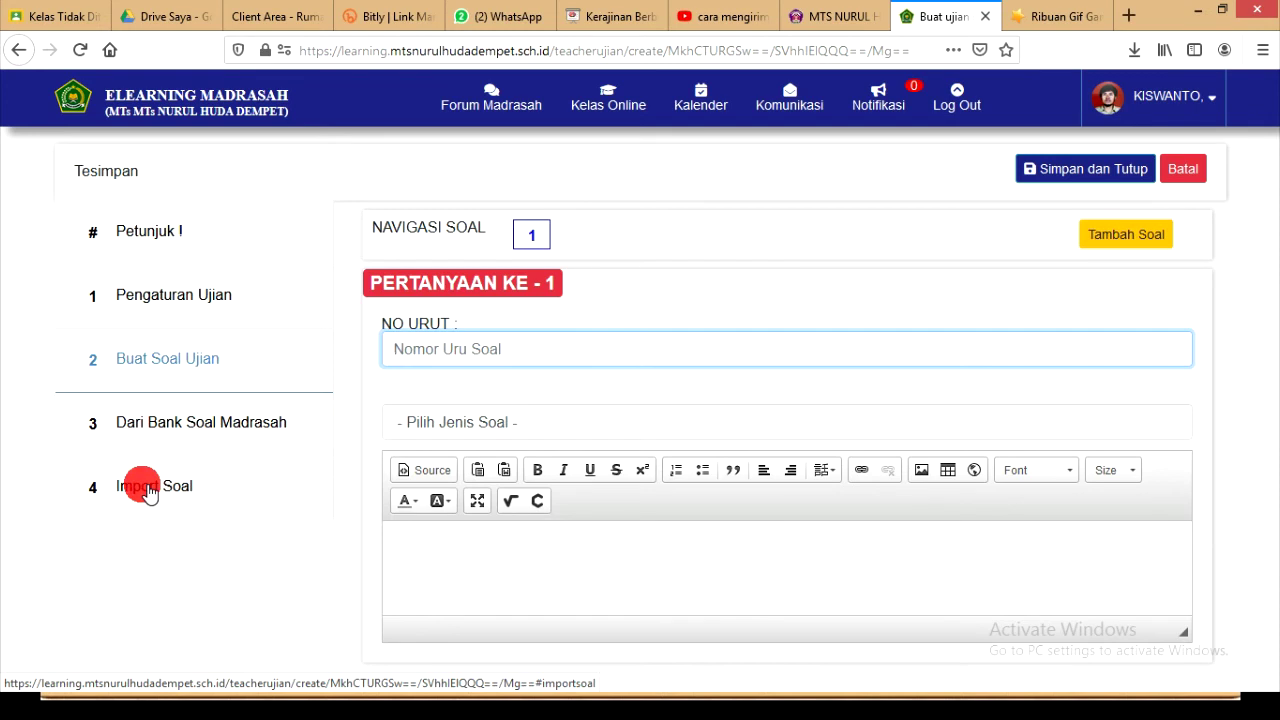
# Download the question import template soal.xlsx from the exam's Import Soal section and save the file.
pyautogui.click(147, 492)
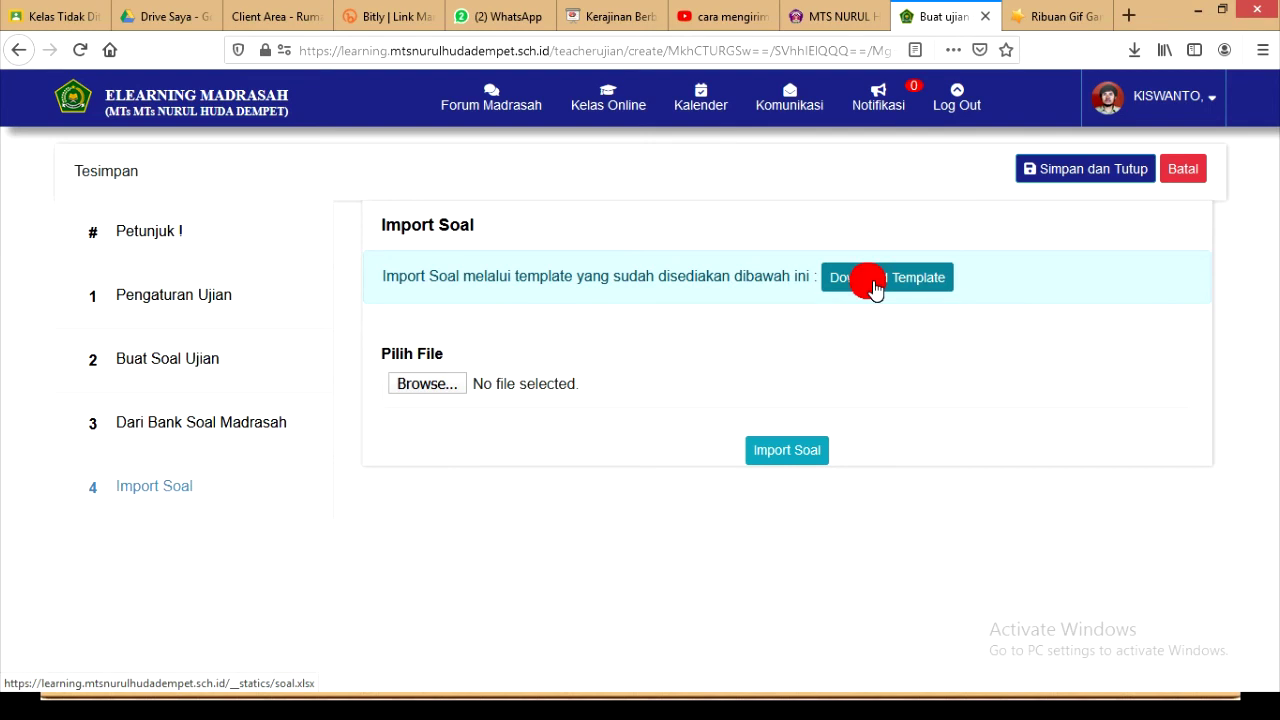
pyautogui.click(875, 287)
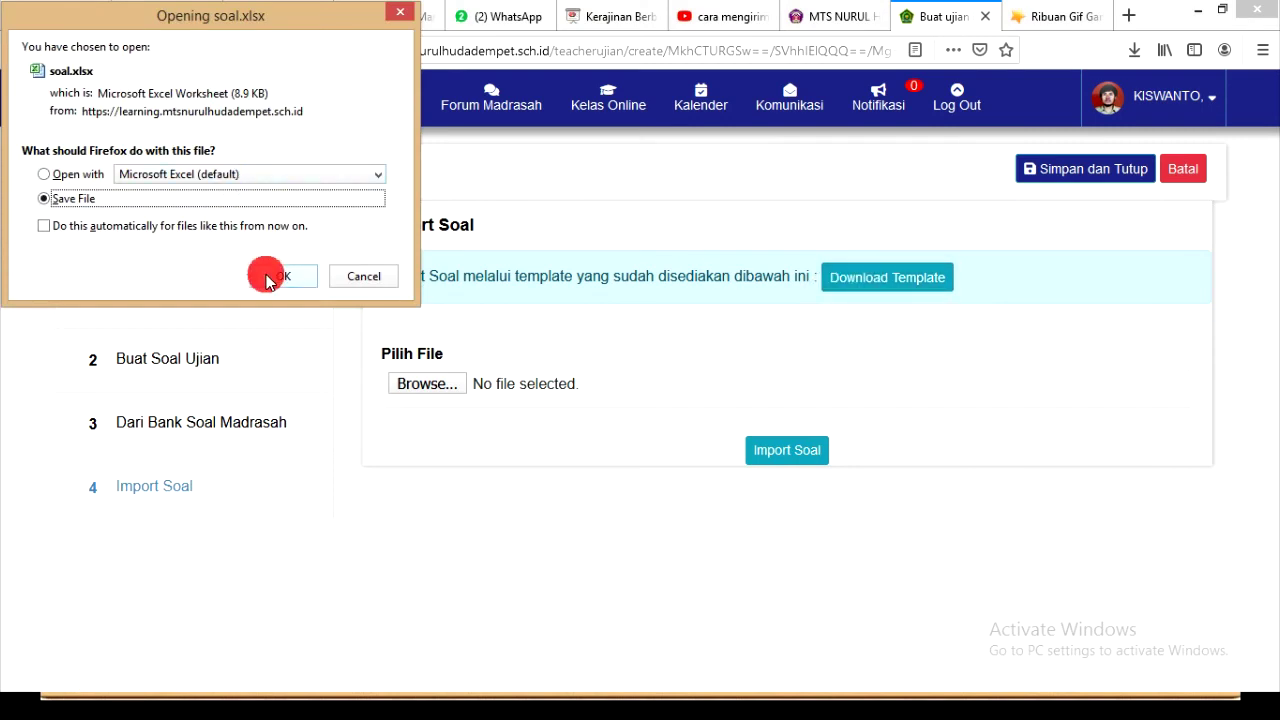
pyautogui.click(266, 279)
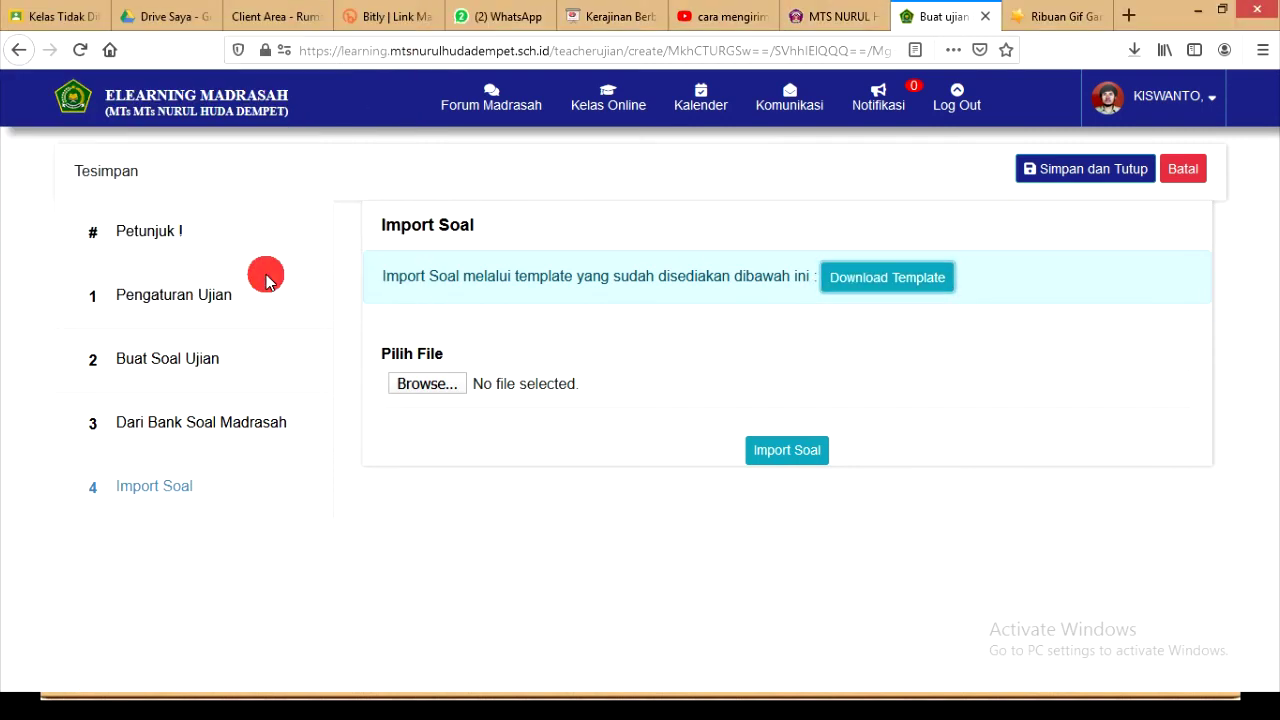
# Open the downloaded soal.xlsx template in Excel and enable editing.
pyautogui.click(1134, 52)
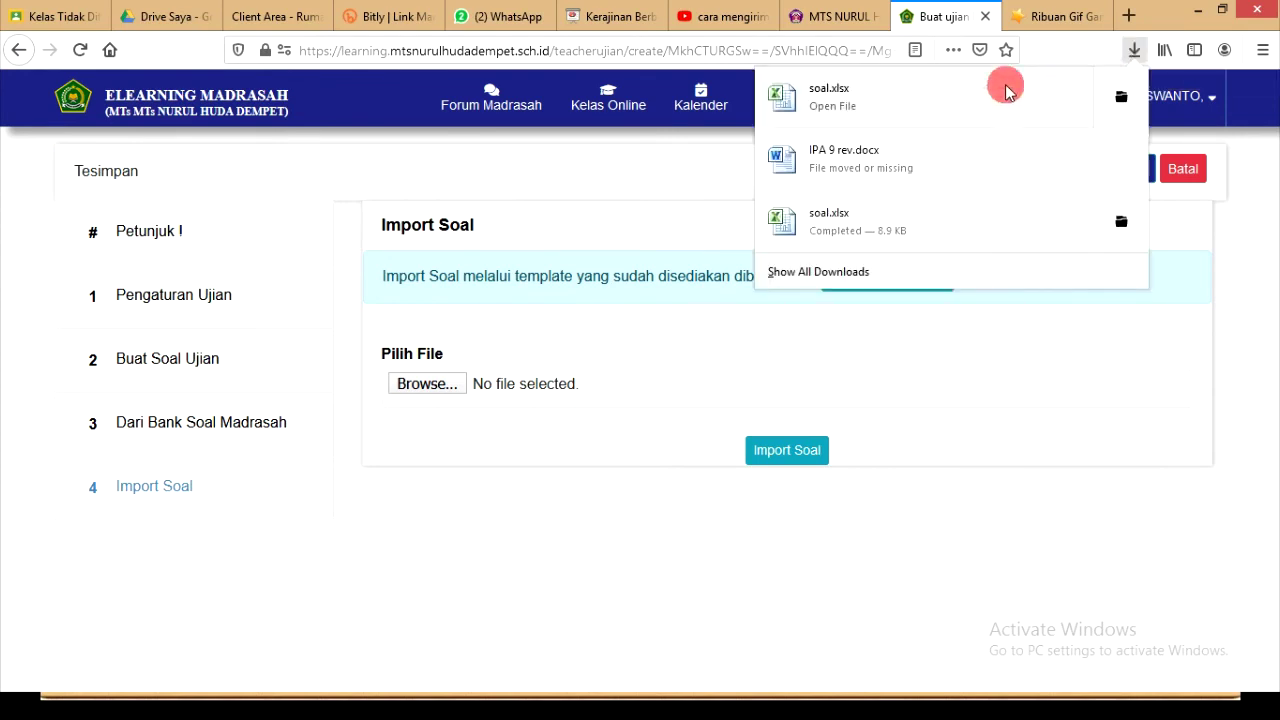
pyautogui.click(848, 112)
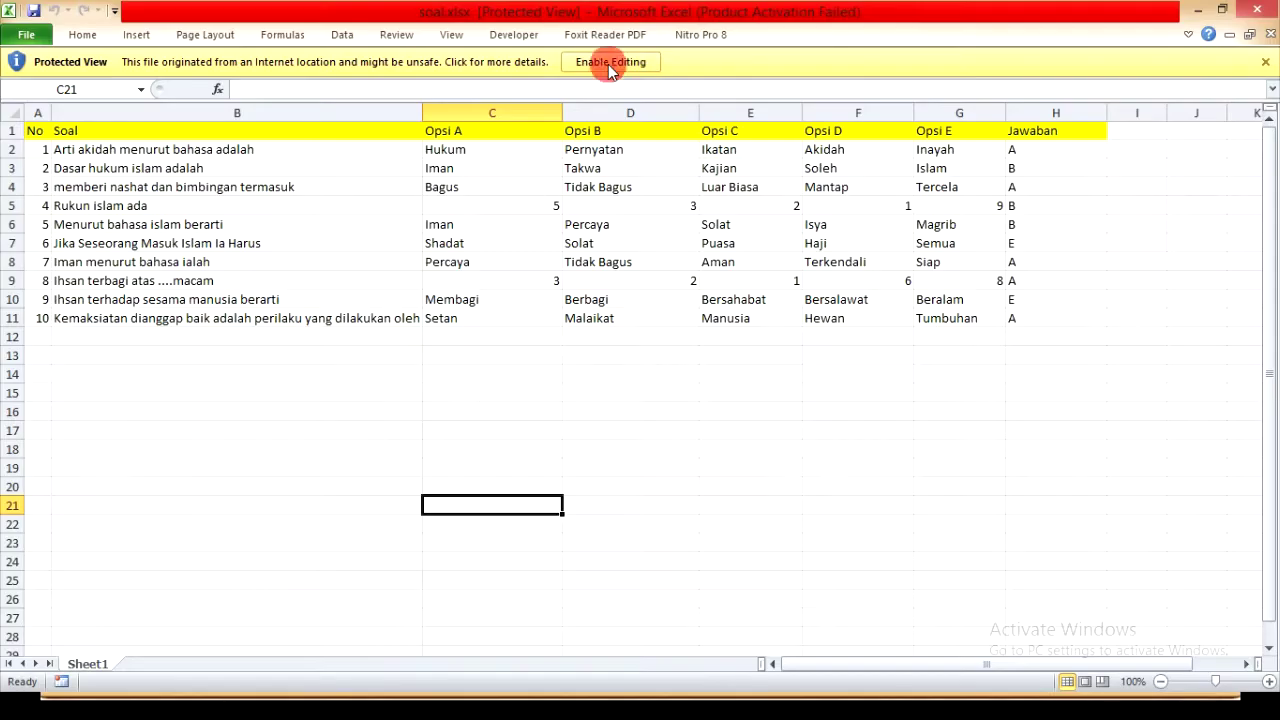
pyautogui.click(602, 64)
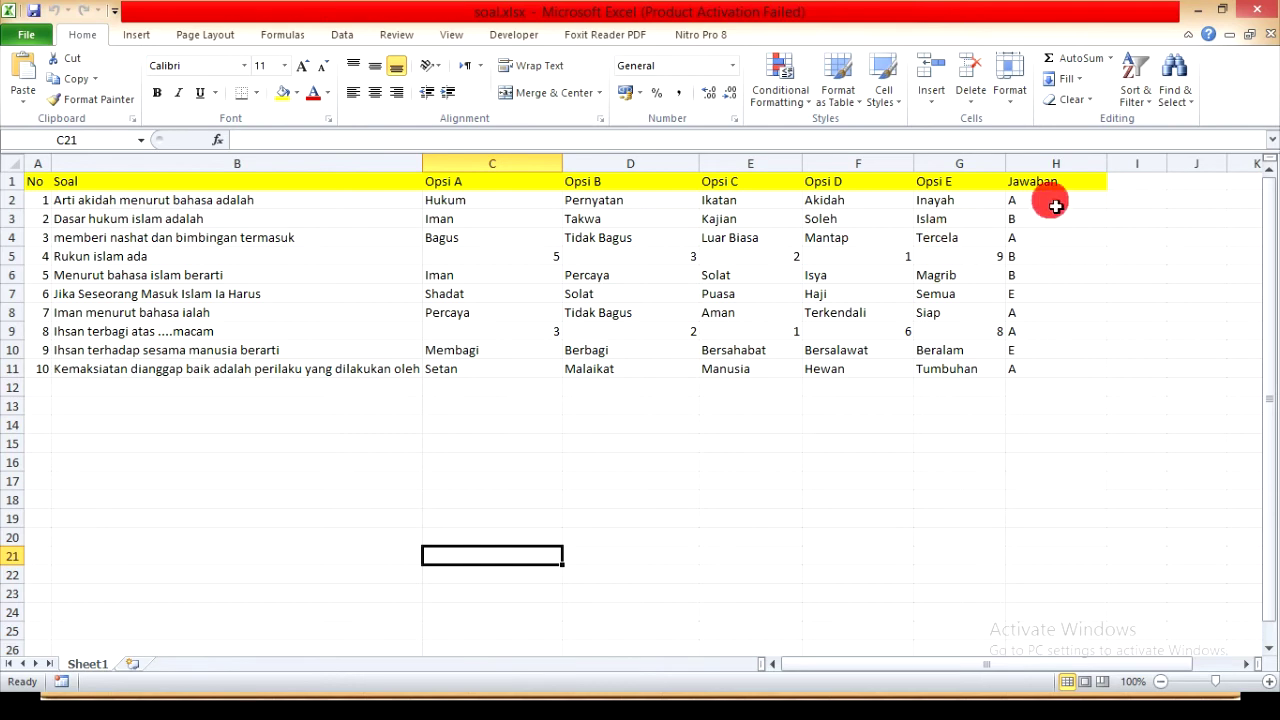
# Examine the template's sample question, answer option and answer key columns, selecting the whole block B2:H11.
pyautogui.click(148, 203)
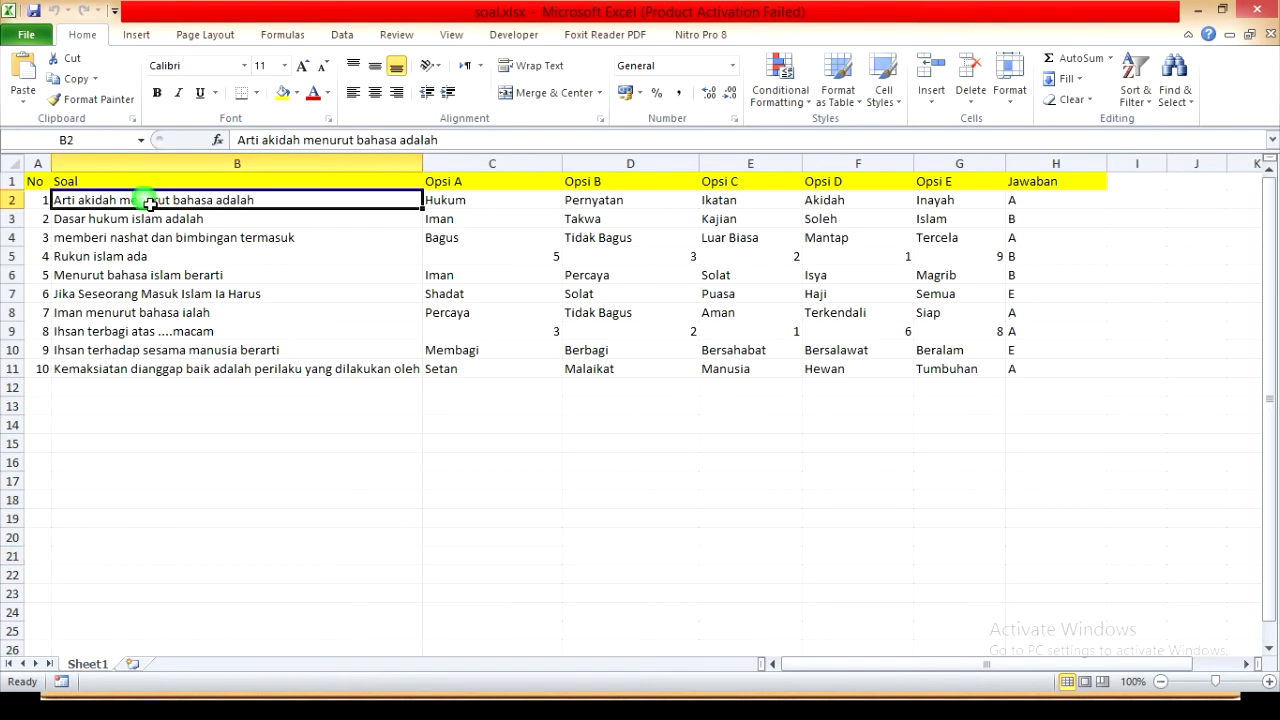
pyautogui.click(468, 203)
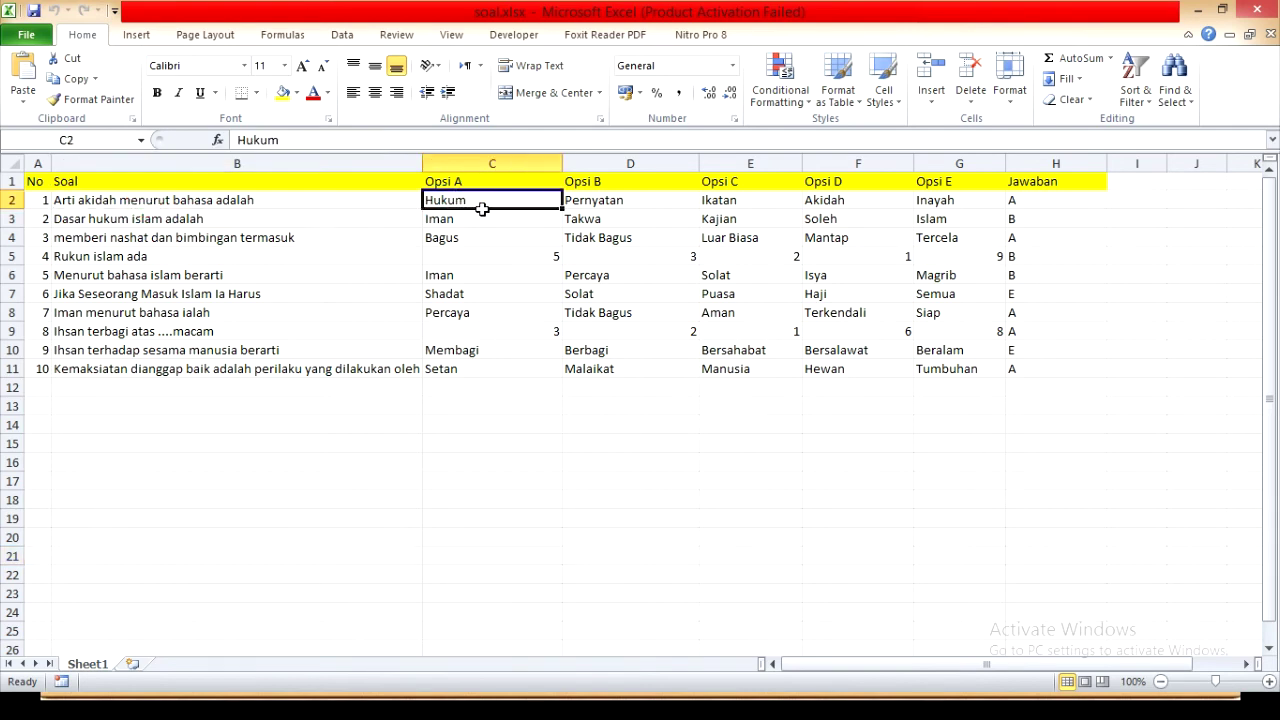
pyautogui.click(622, 206)
pyautogui.click(753, 209)
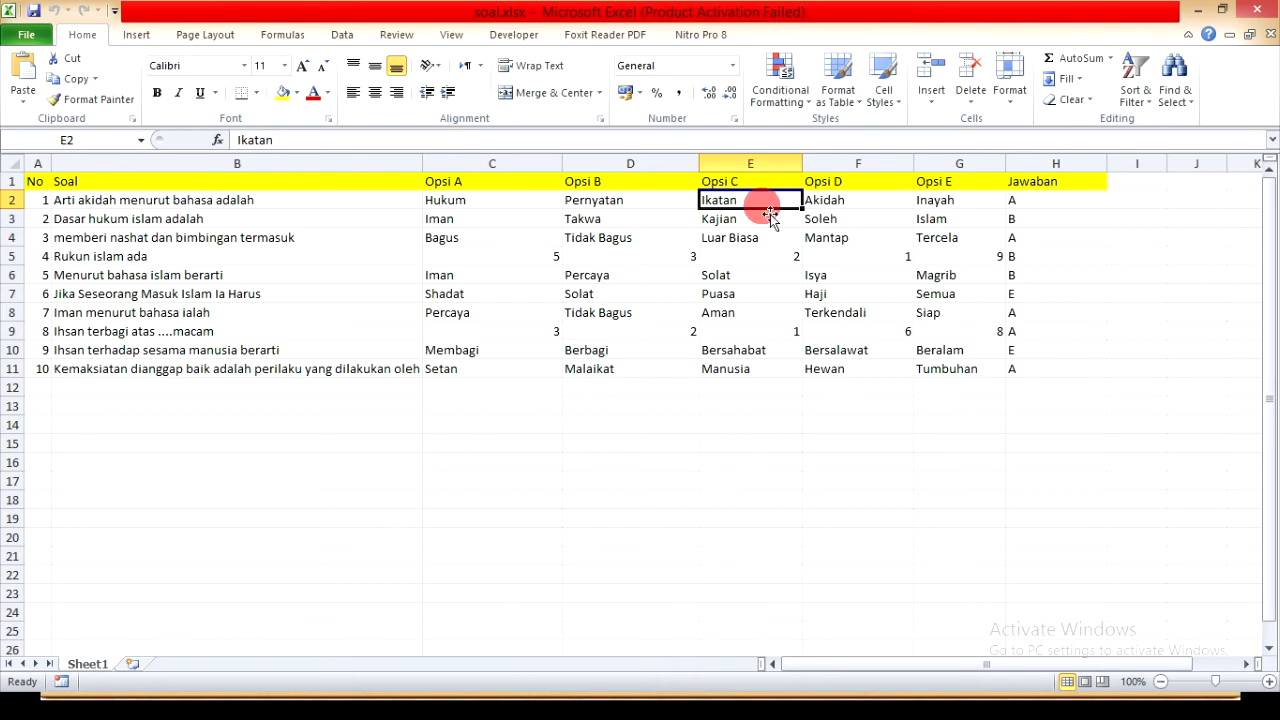
pyautogui.click(160, 204)
pyautogui.moveTo(160, 204); pyautogui.dragTo(1022, 381)
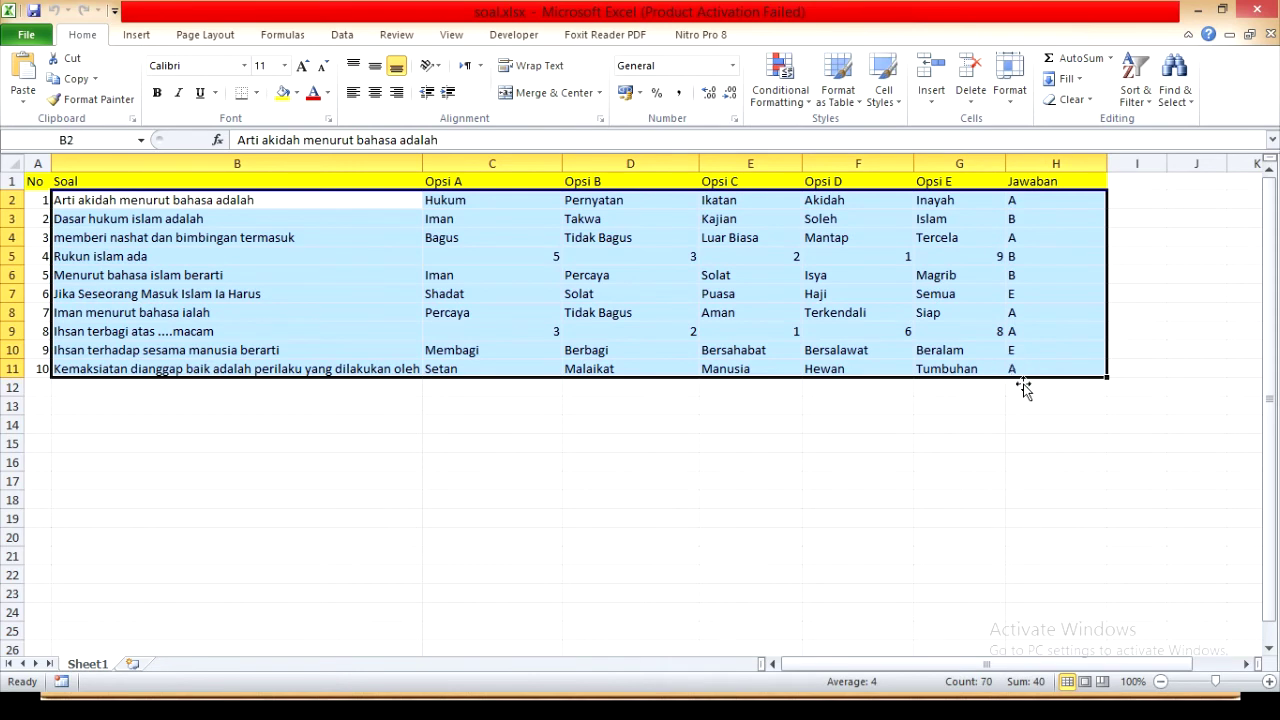
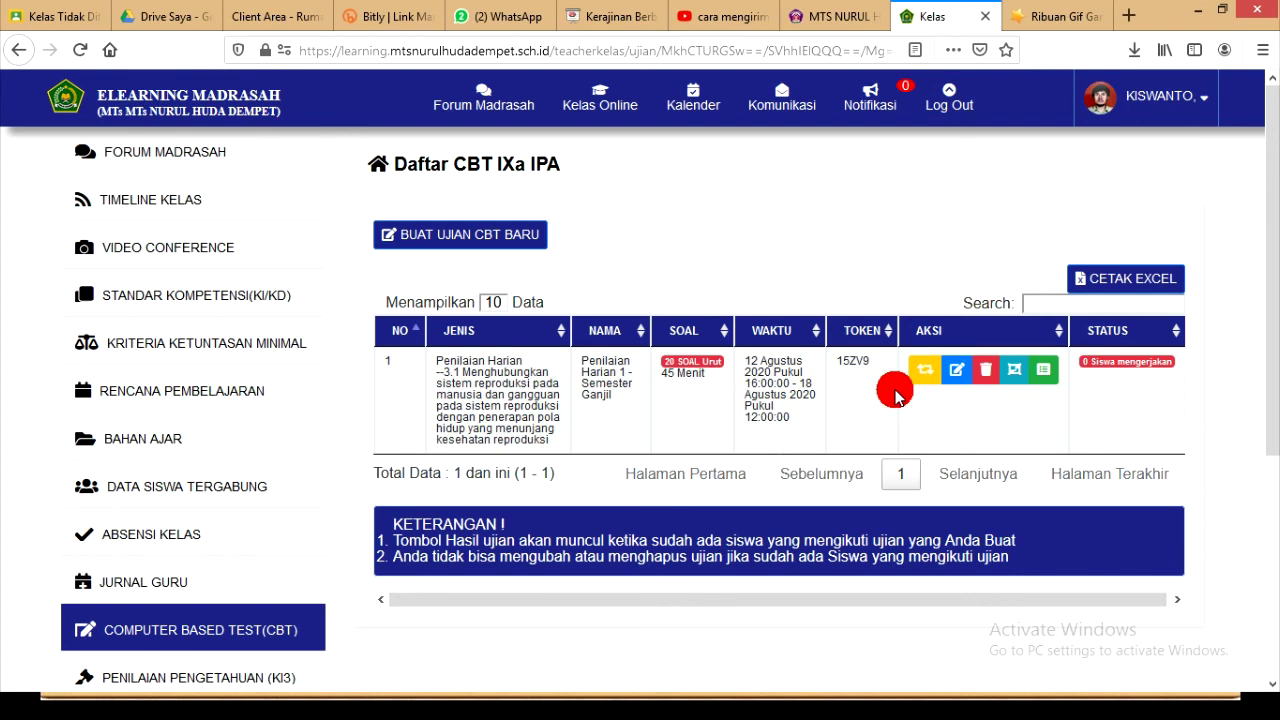
# Open the Penilaian Harian exam in the IXa IPA CBT list for editing and go to question 1 in its question section.
pyautogui.click(962, 383)
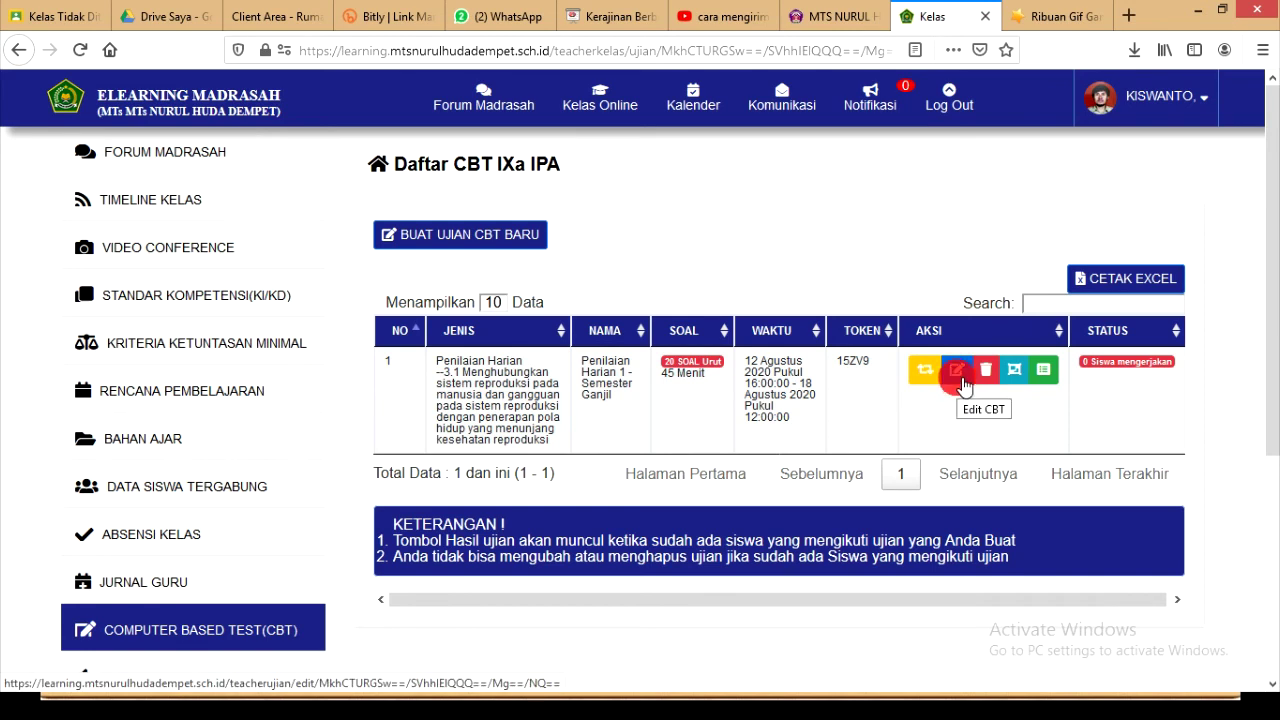
pyautogui.click(962, 383)
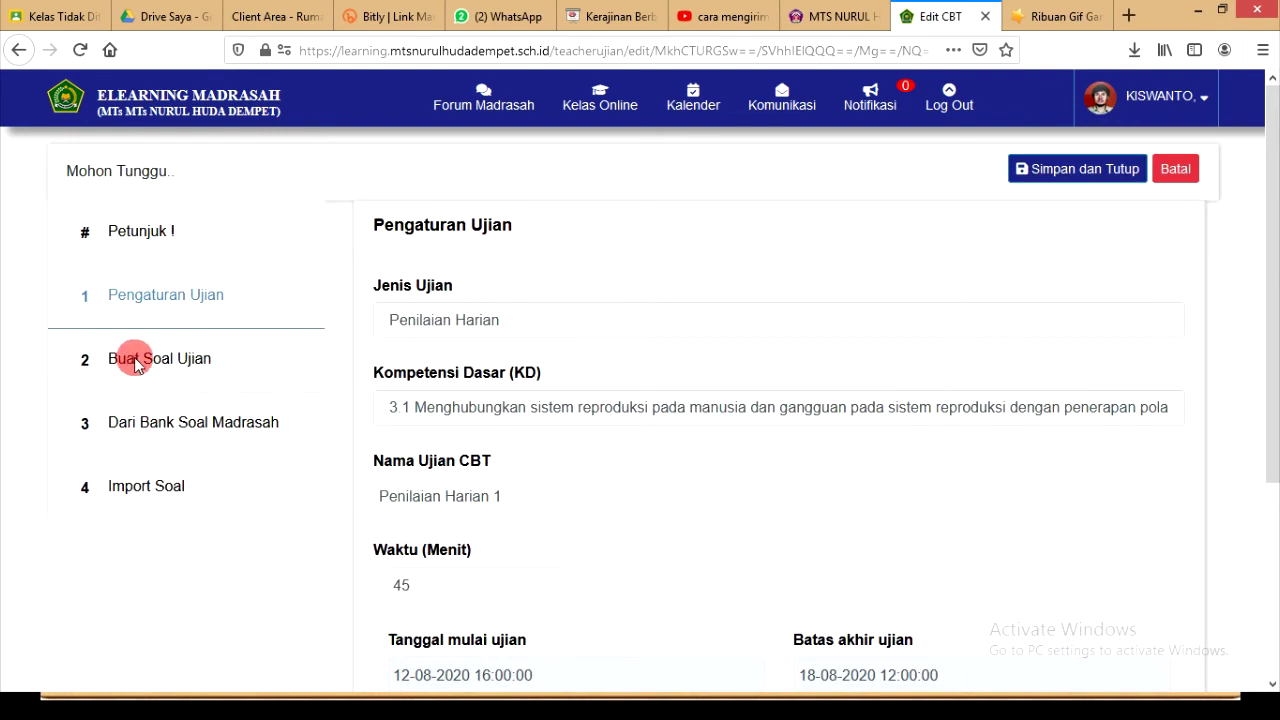
pyautogui.click(200, 362)
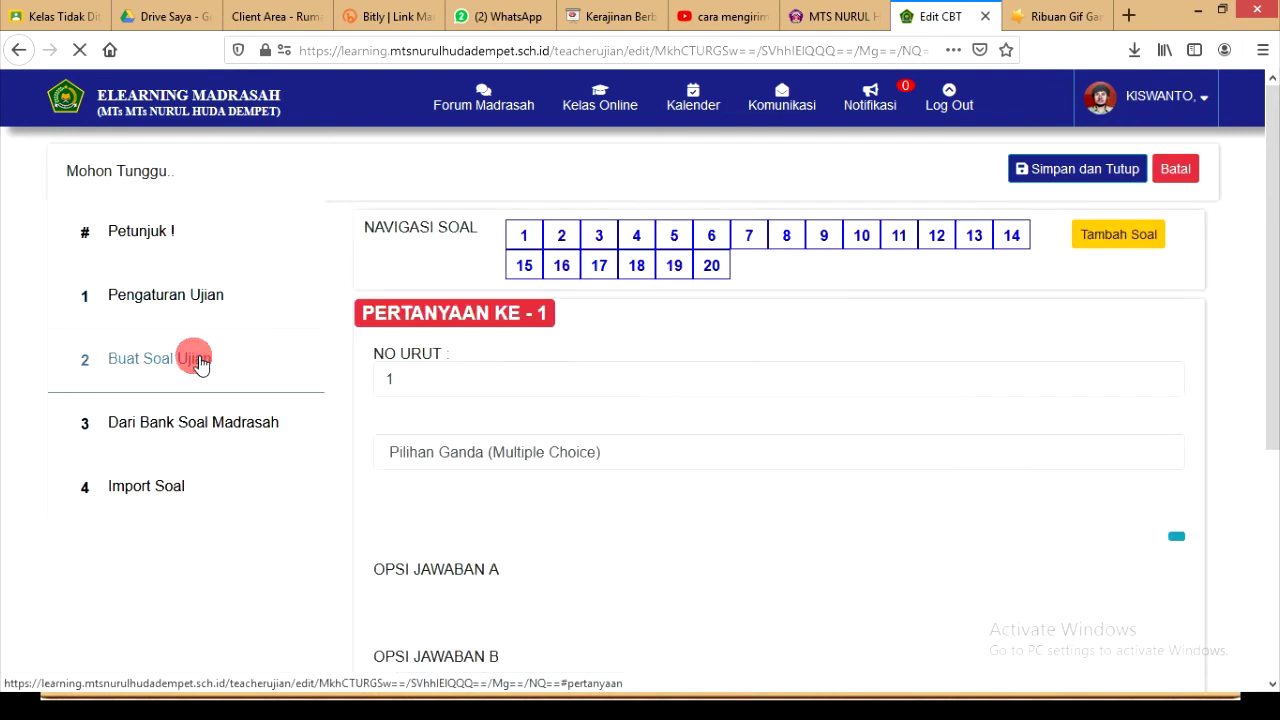
pyautogui.click(579, 282)
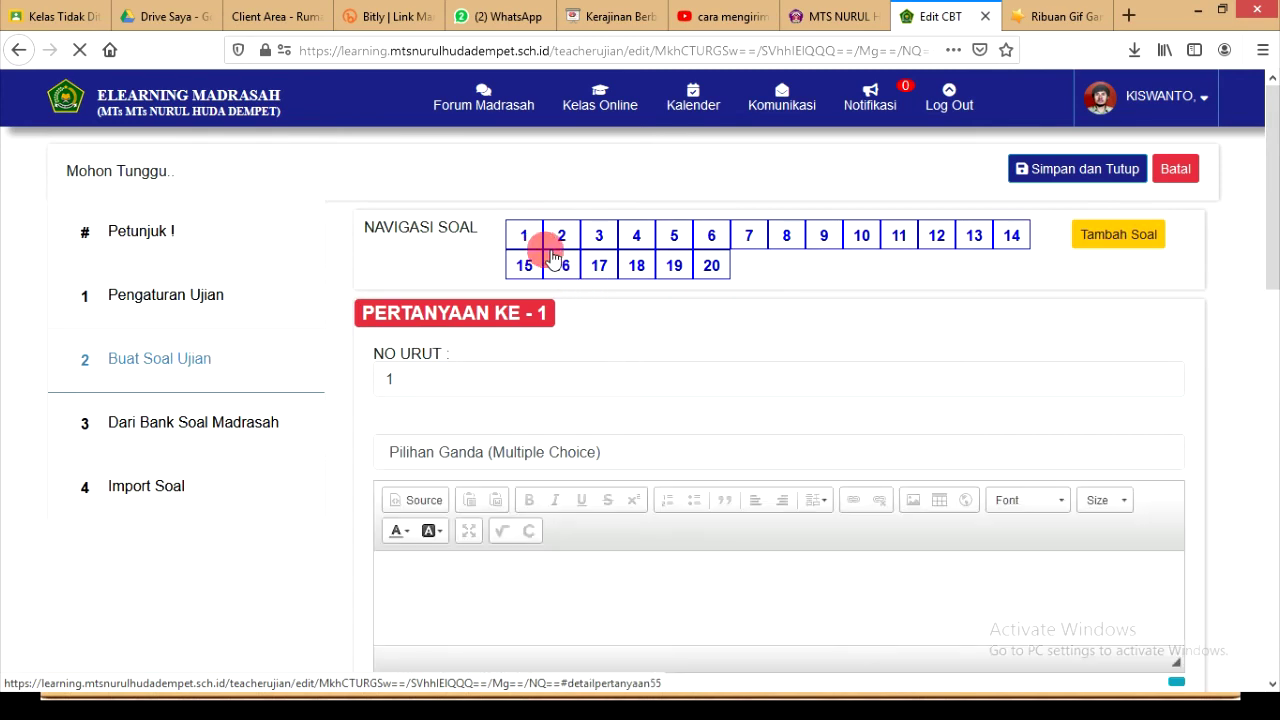
pyautogui.click(716, 268)
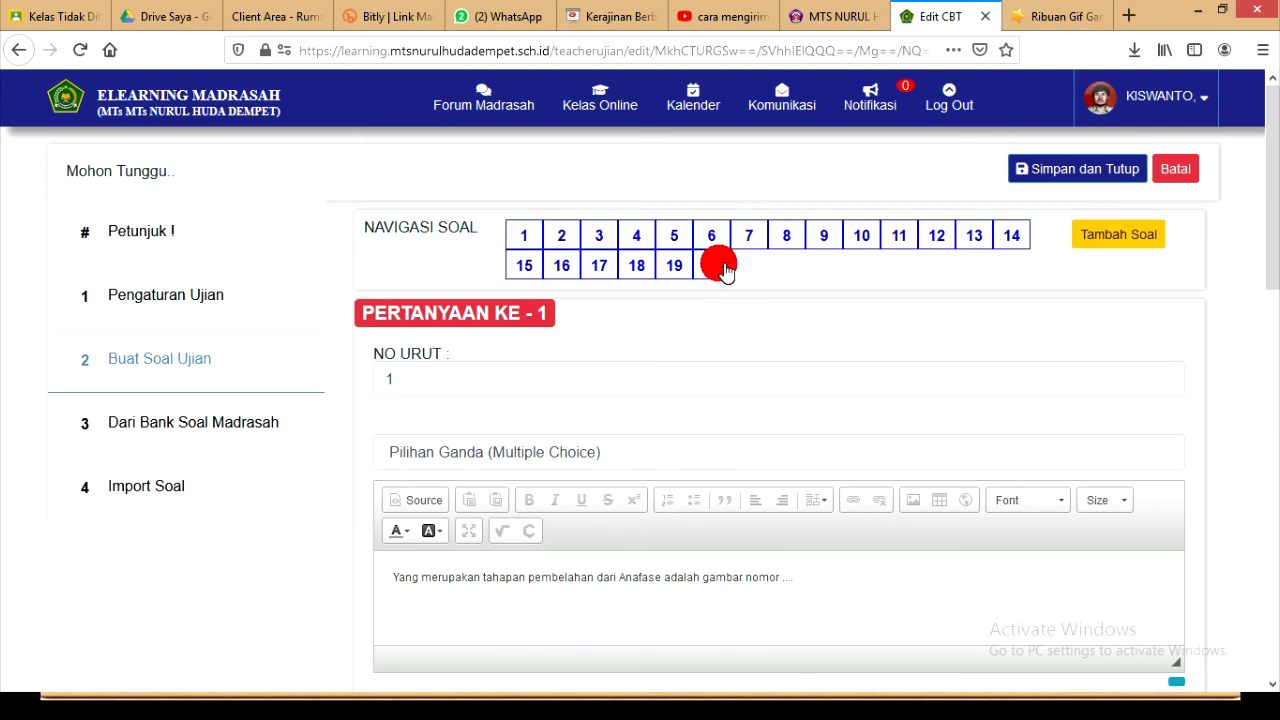
pyautogui.click(523, 236)
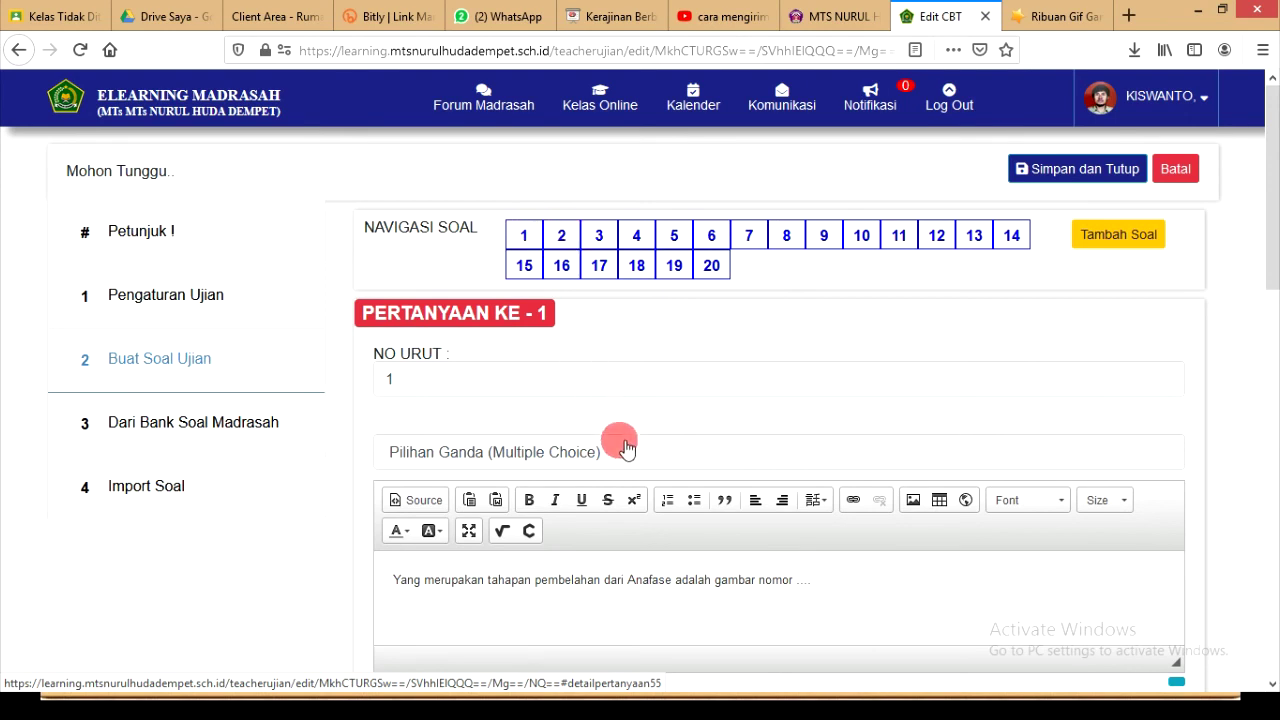
# Review question 1's text and answer options, and set its score weight (Bobot Nilai) to 5.
pyautogui.scroll(-8, 628, 456)
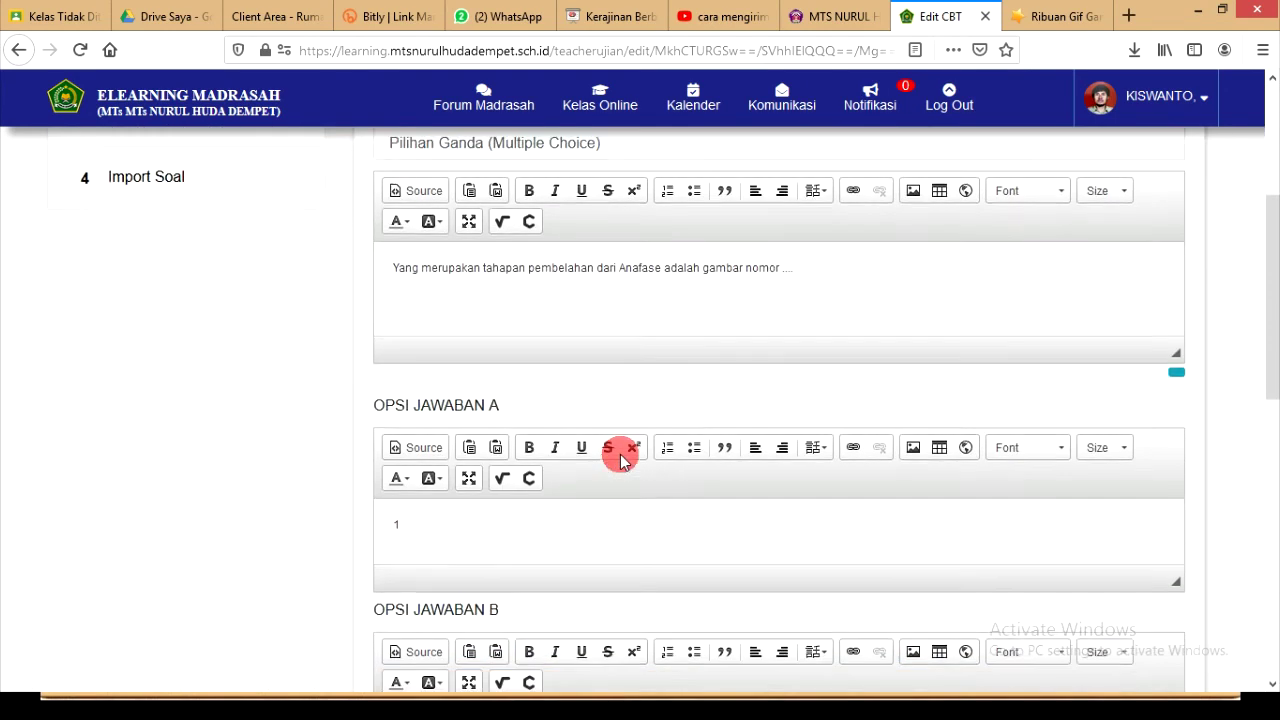
pyautogui.scroll(-3, 628, 460)
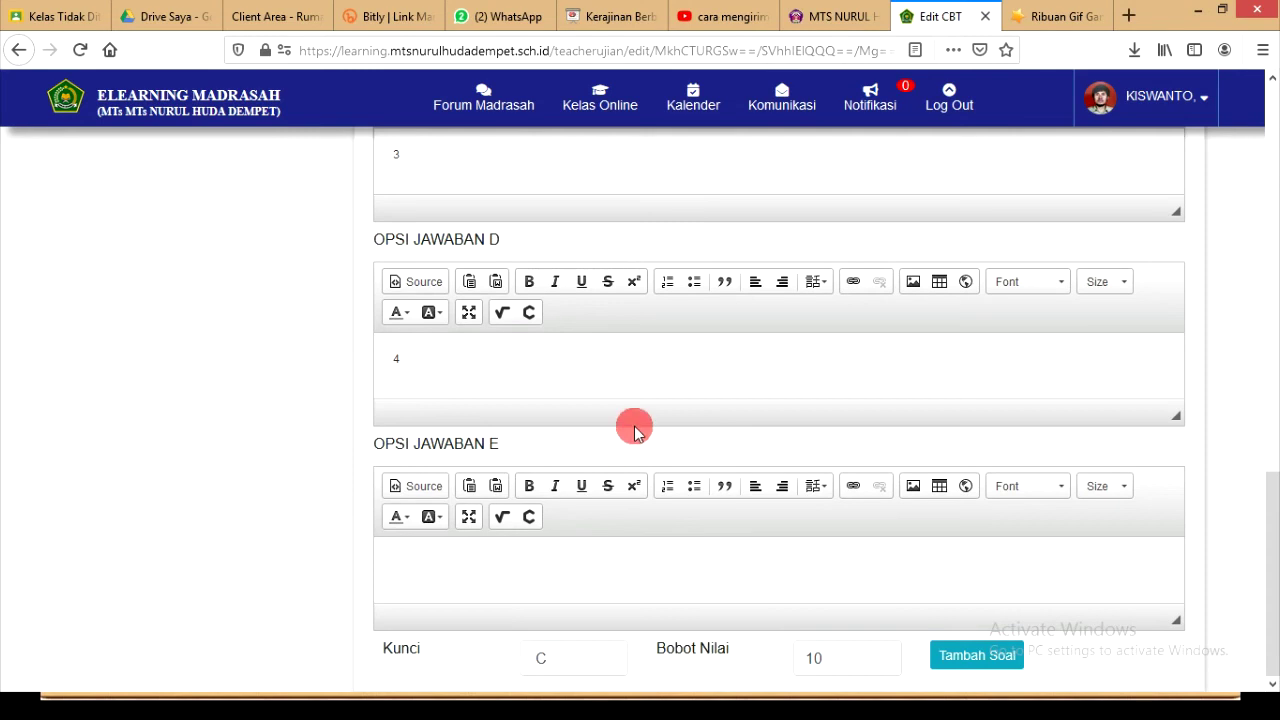
pyautogui.scroll(11, 630, 435)
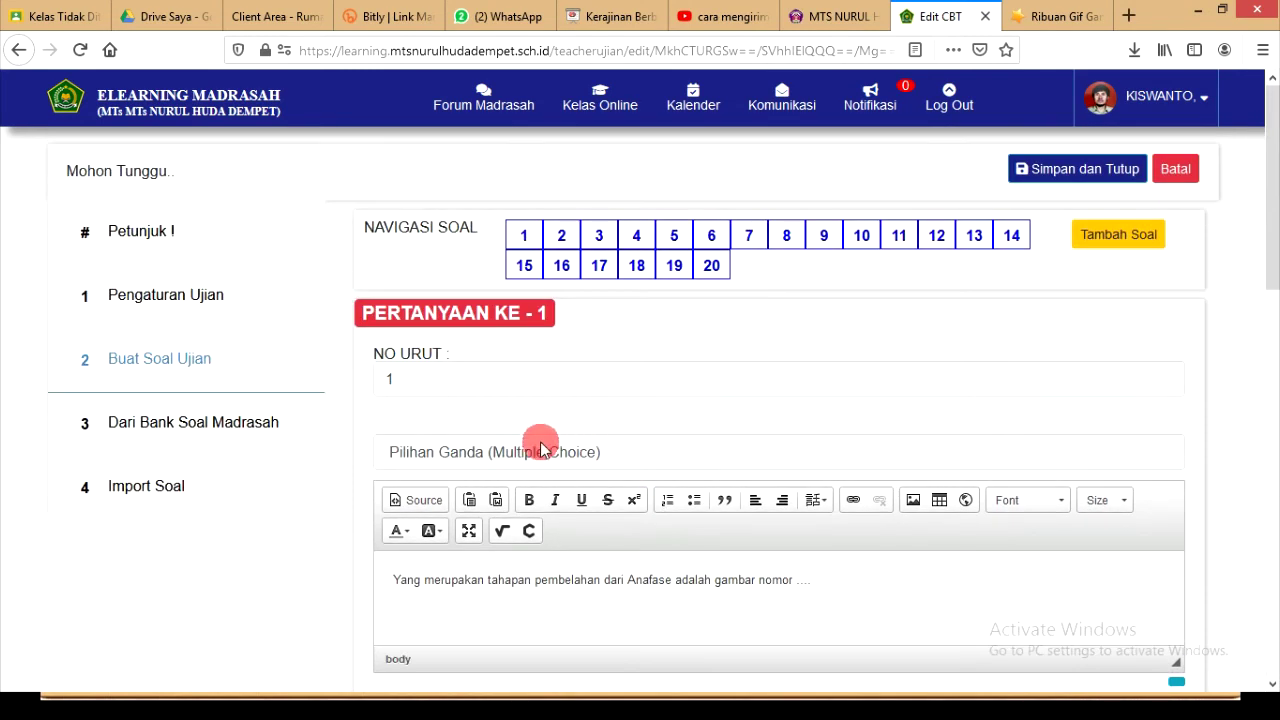
pyautogui.scroll(-1, 484, 463)
pyautogui.scroll(-4, 484, 463)
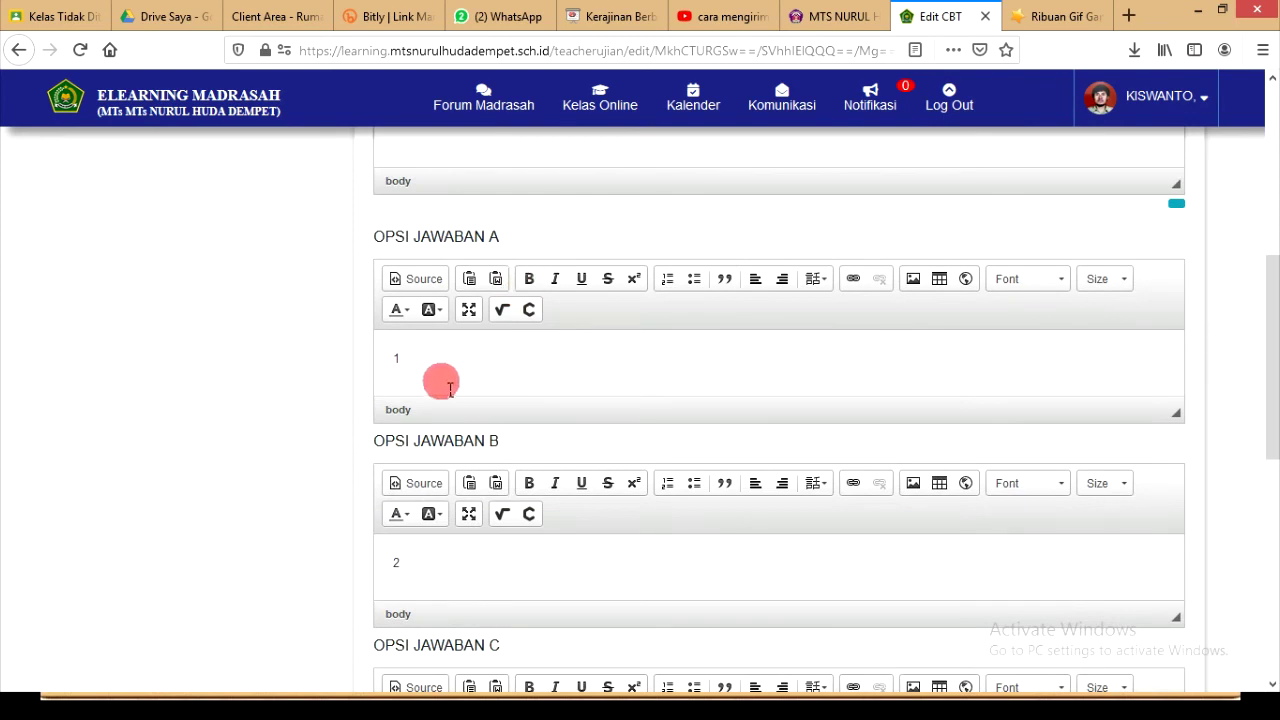
pyautogui.scroll(-6, 440, 388)
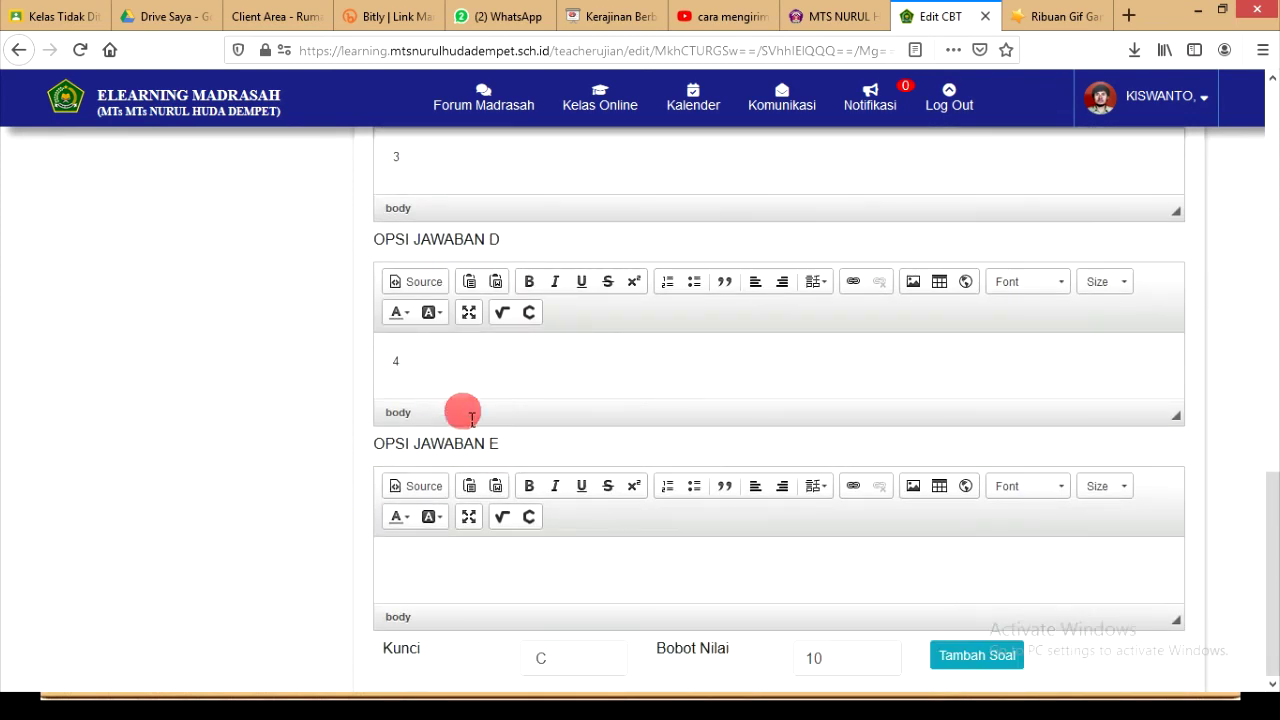
pyautogui.doubleClick(812, 672)
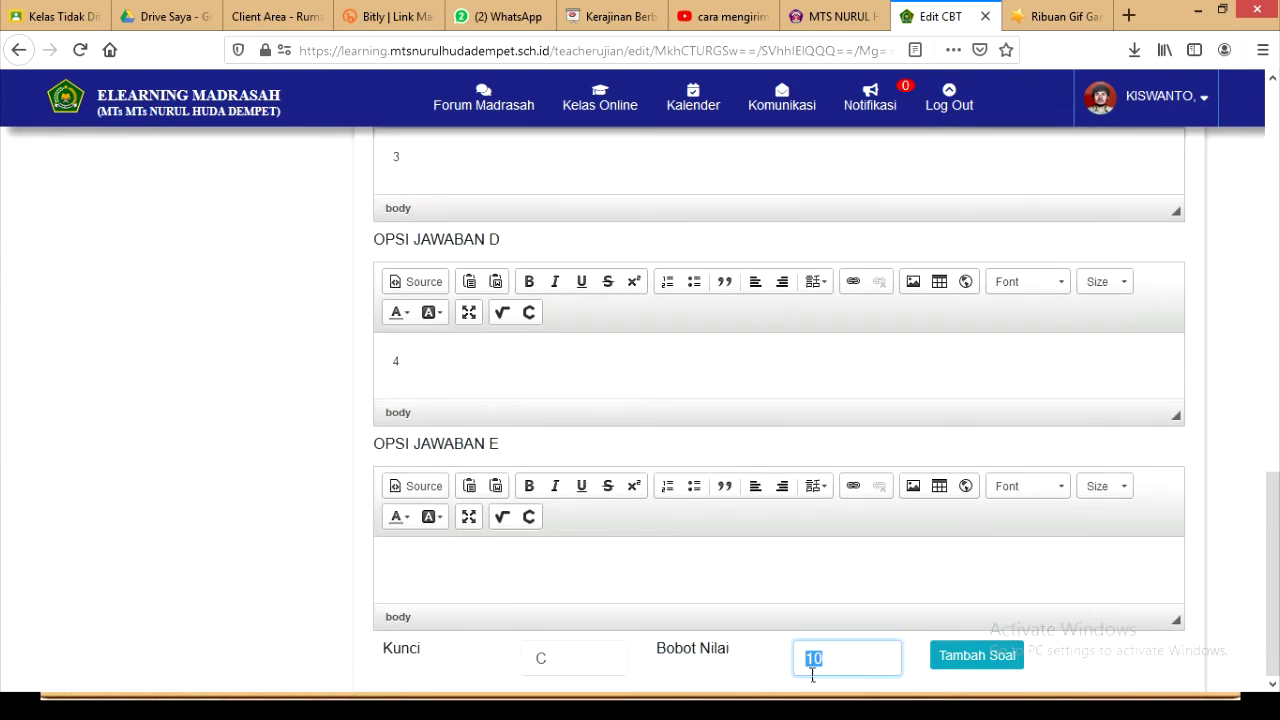
pyautogui.write('5')
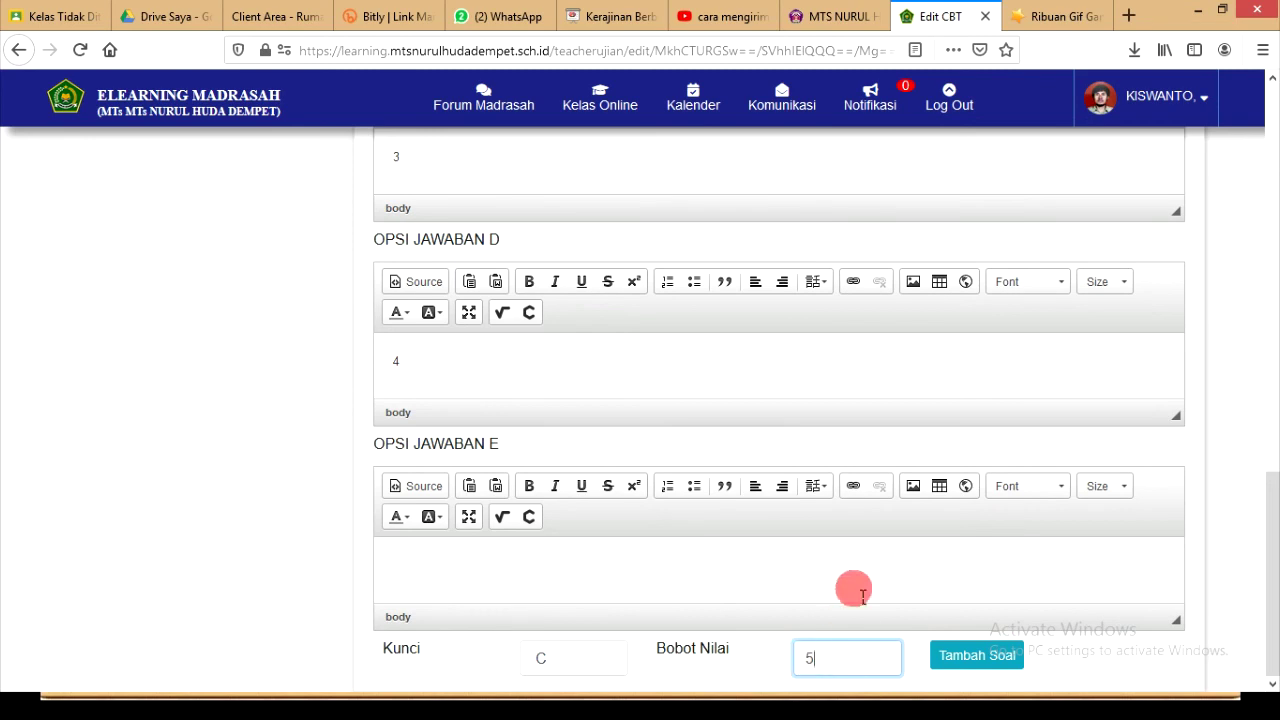
# Go to question 2 and set its score weight (Bobot Nilai) to 5.
pyautogui.scroll(6, 728, 497)
pyautogui.scroll(5, 728, 497)
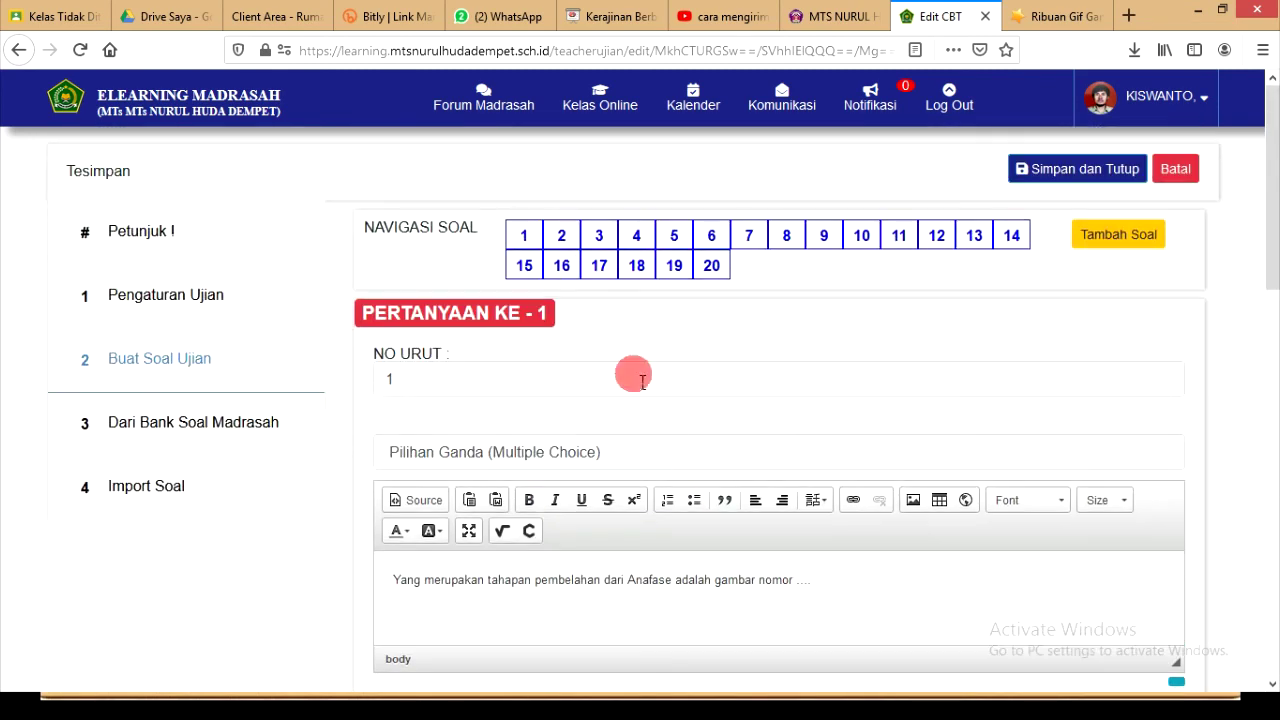
pyautogui.click(562, 238)
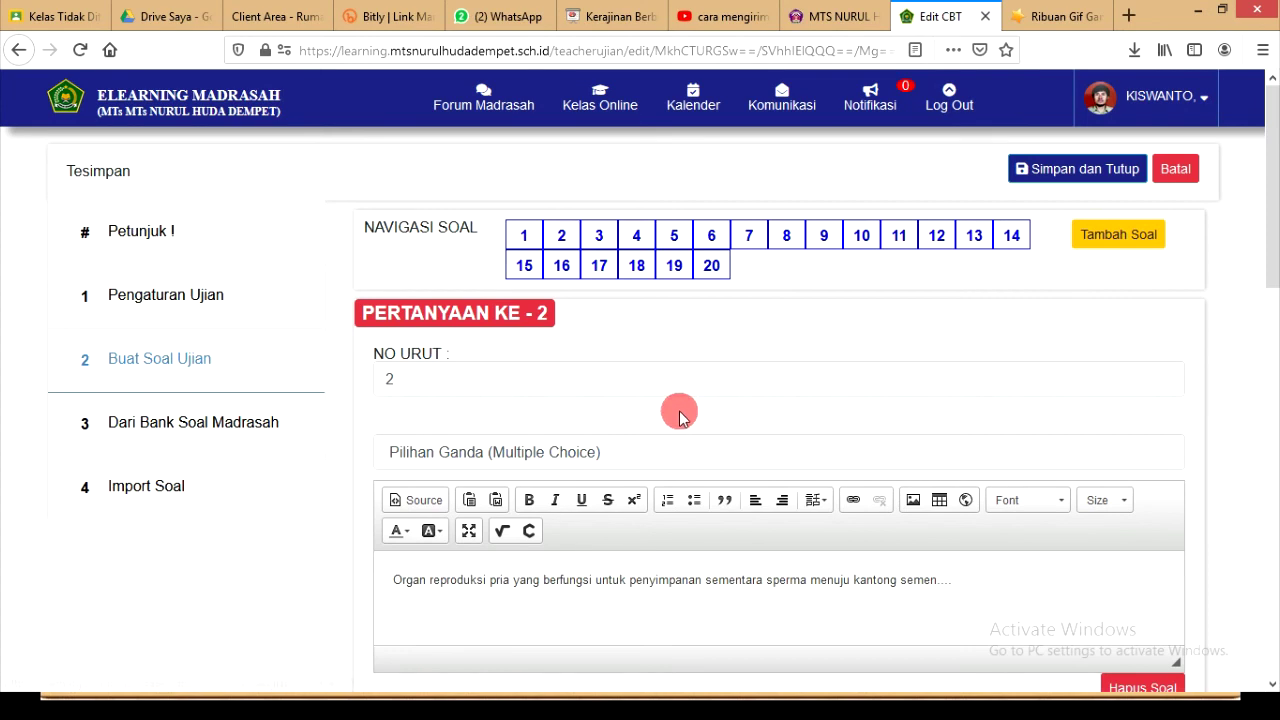
pyautogui.scroll(-3, 677, 410)
pyautogui.scroll(-6, 678, 412)
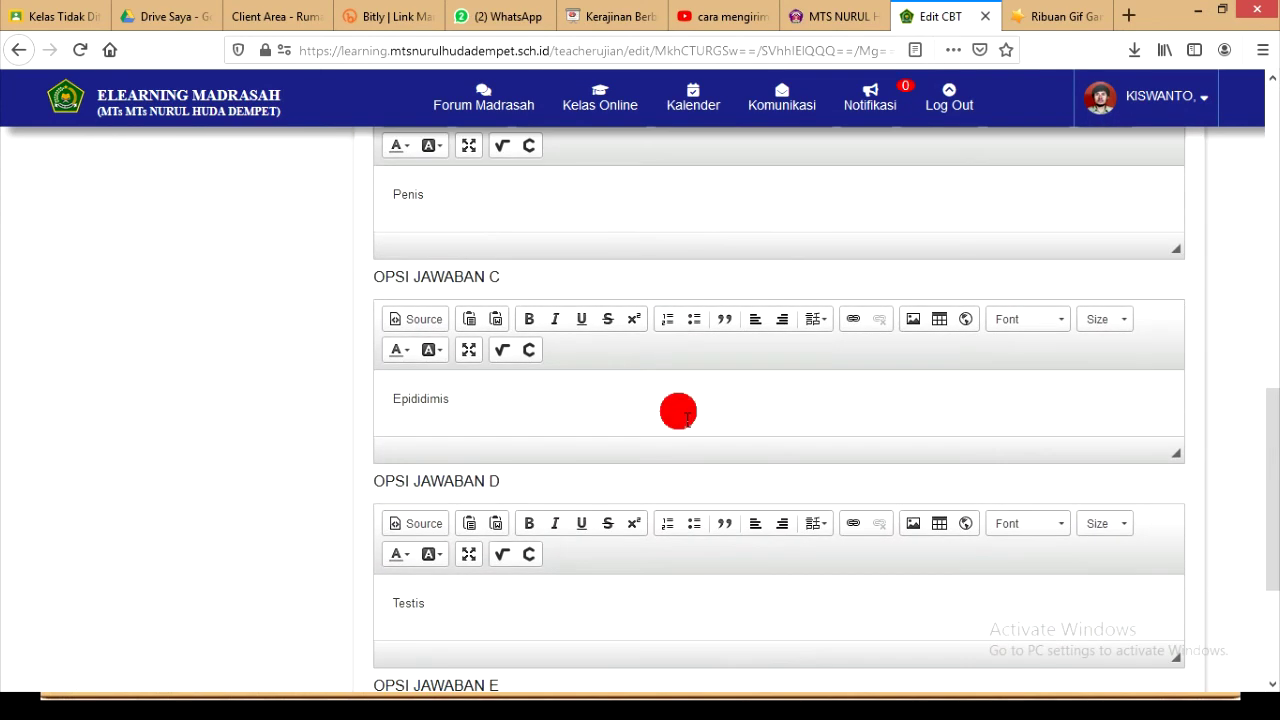
pyautogui.scroll(-3, 678, 412)
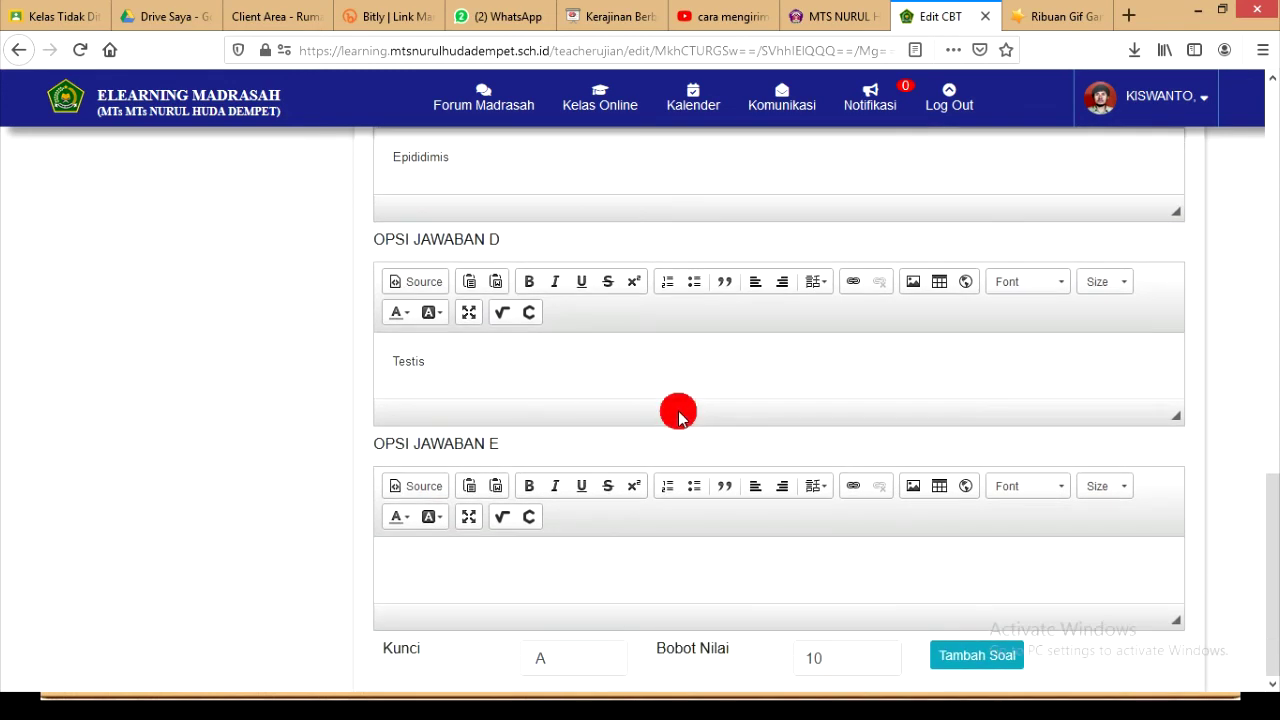
pyautogui.doubleClick(810, 659)
pyautogui.write('5')
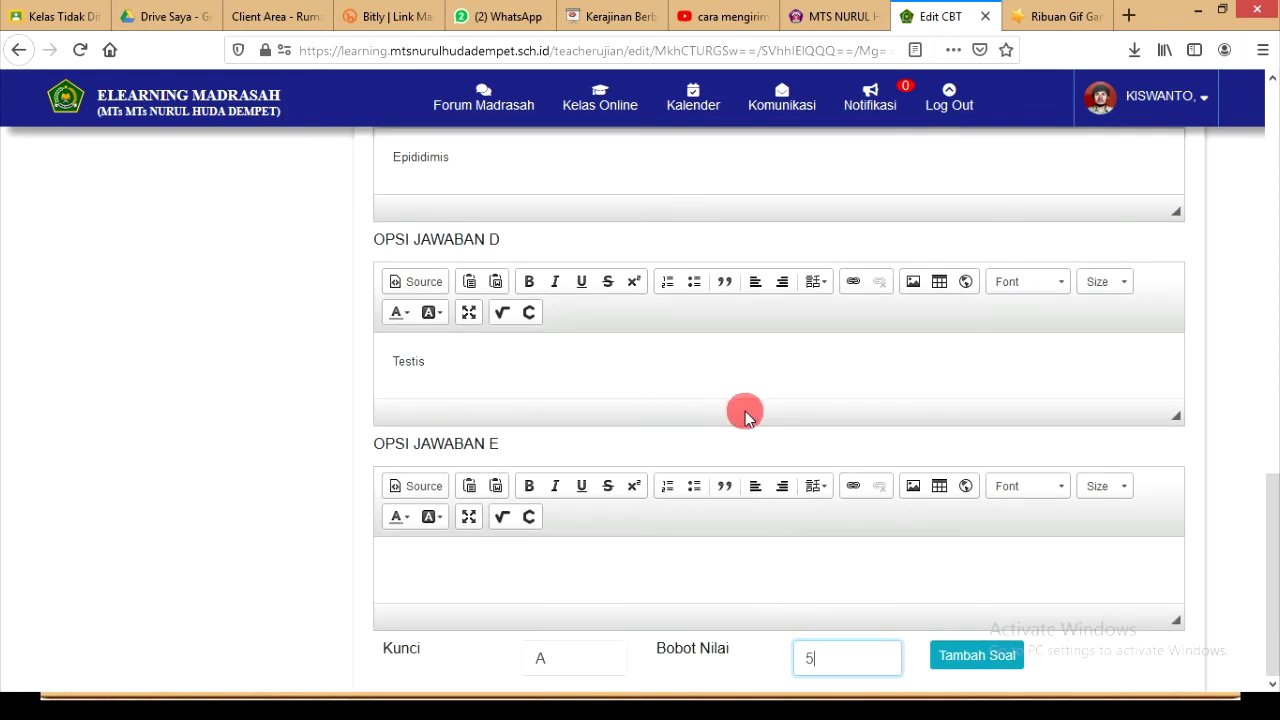
# Check question 1's answer key and score weight, and the pictures in its question text.
pyautogui.scroll(8, 743, 413)
pyautogui.scroll(-8, 810, 500)
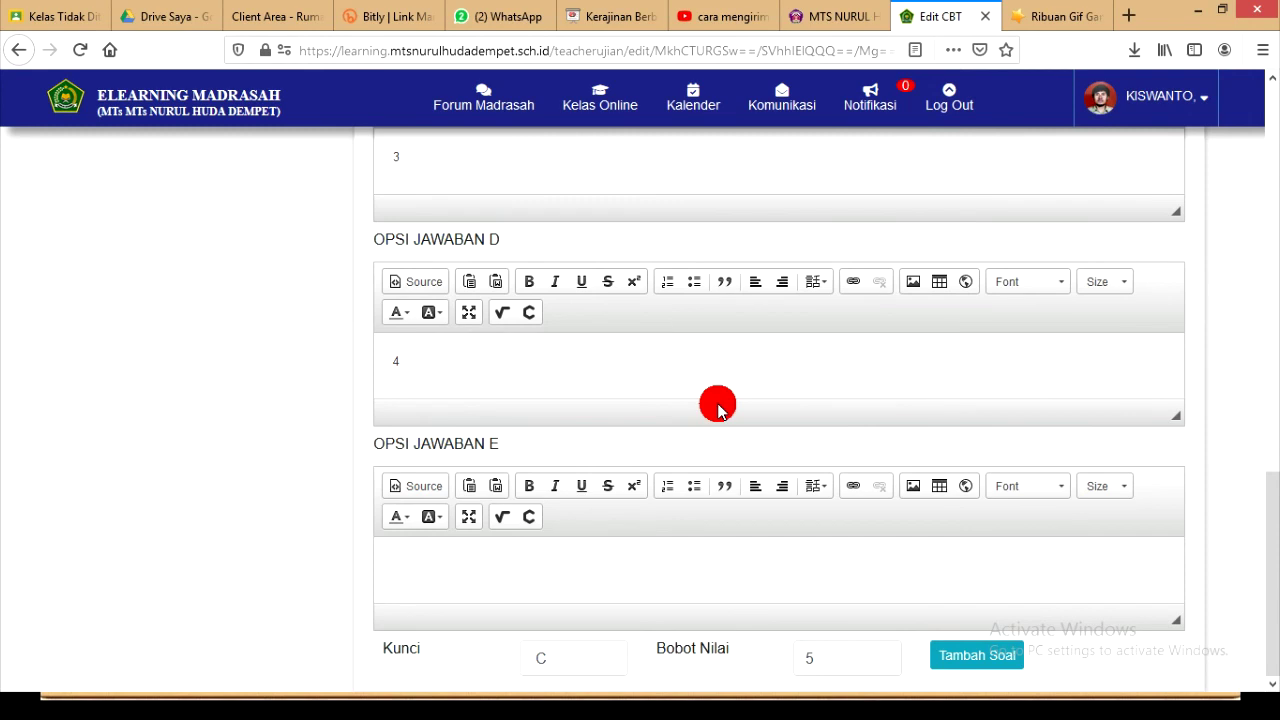
pyautogui.scroll(10, 712, 383)
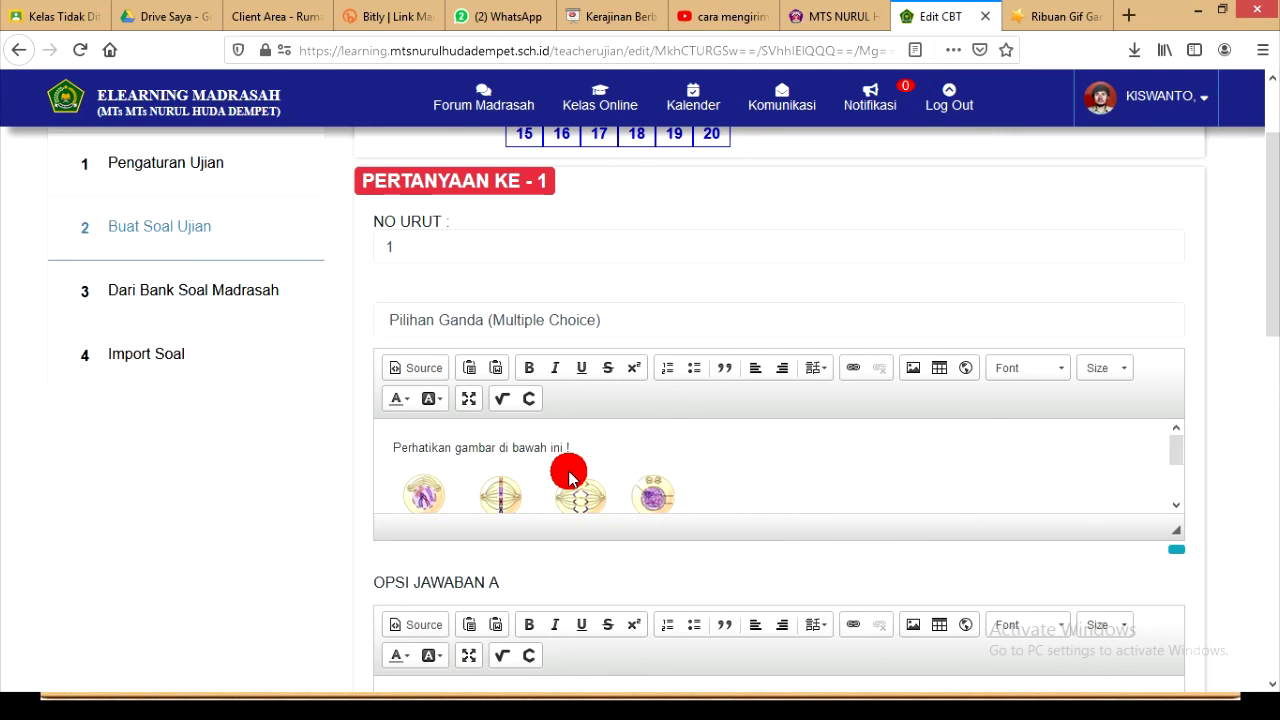
pyautogui.click(600, 442)
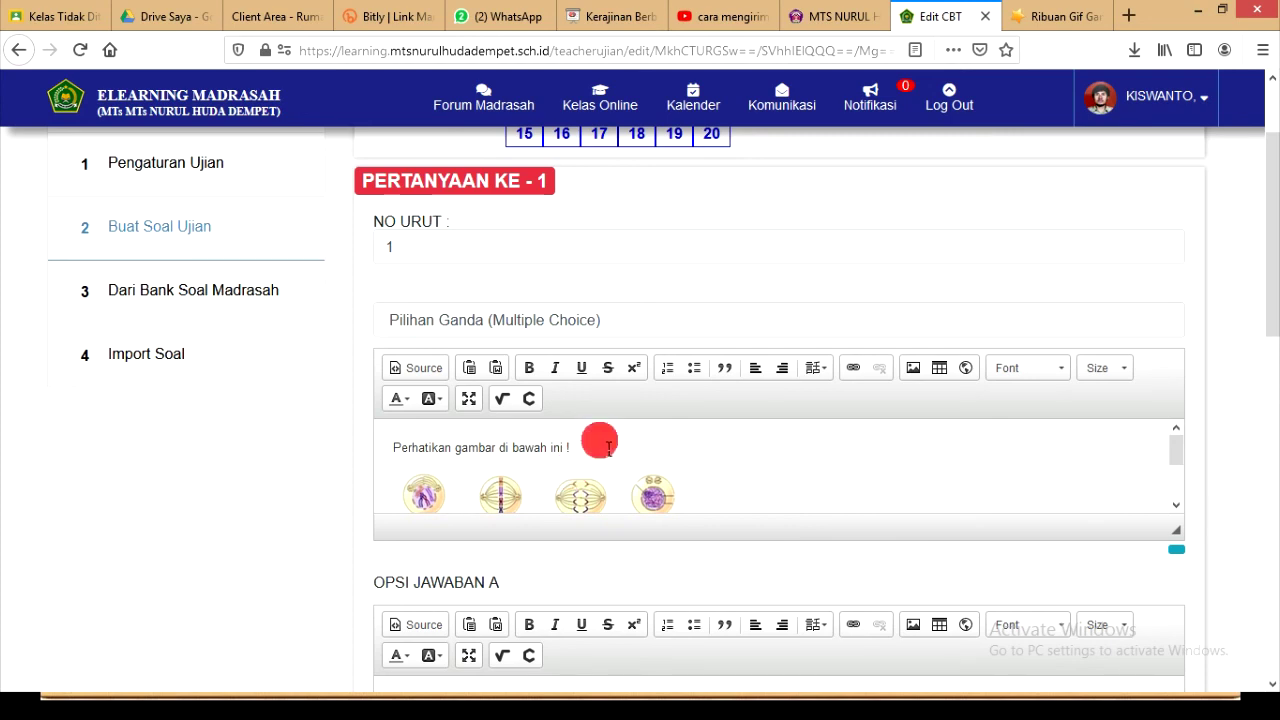
pyautogui.scroll(3, 603, 400)
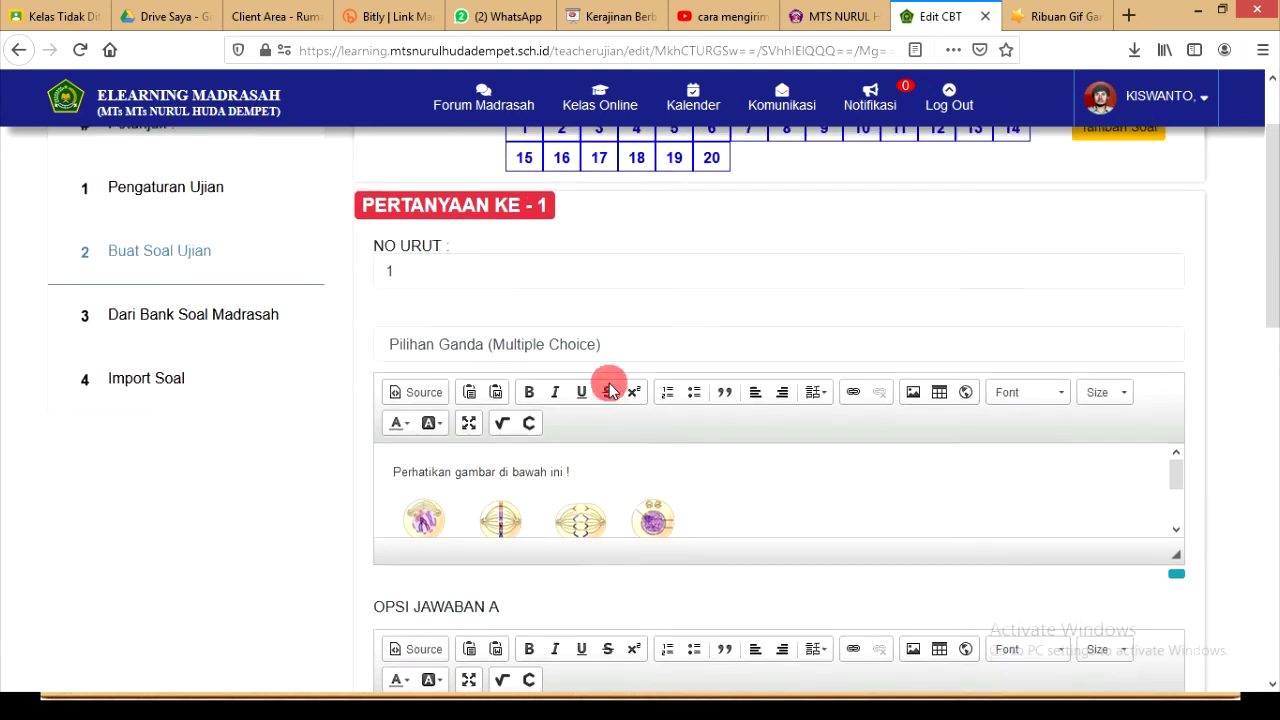
# Go to question 6 and prepare an empty line below "Perhatikan gambar di bawah ini !" in its question text.
pyautogui.click(711, 236)
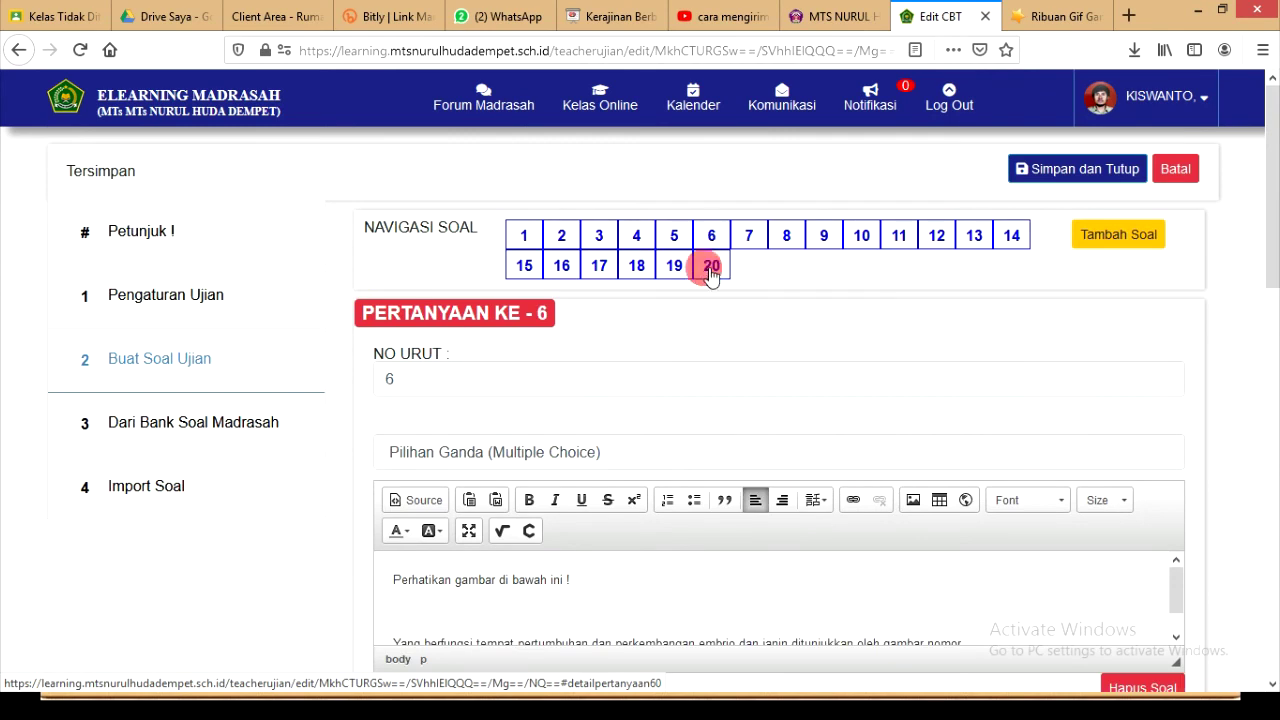
pyautogui.scroll(-3, 696, 522)
pyautogui.click(462, 432)
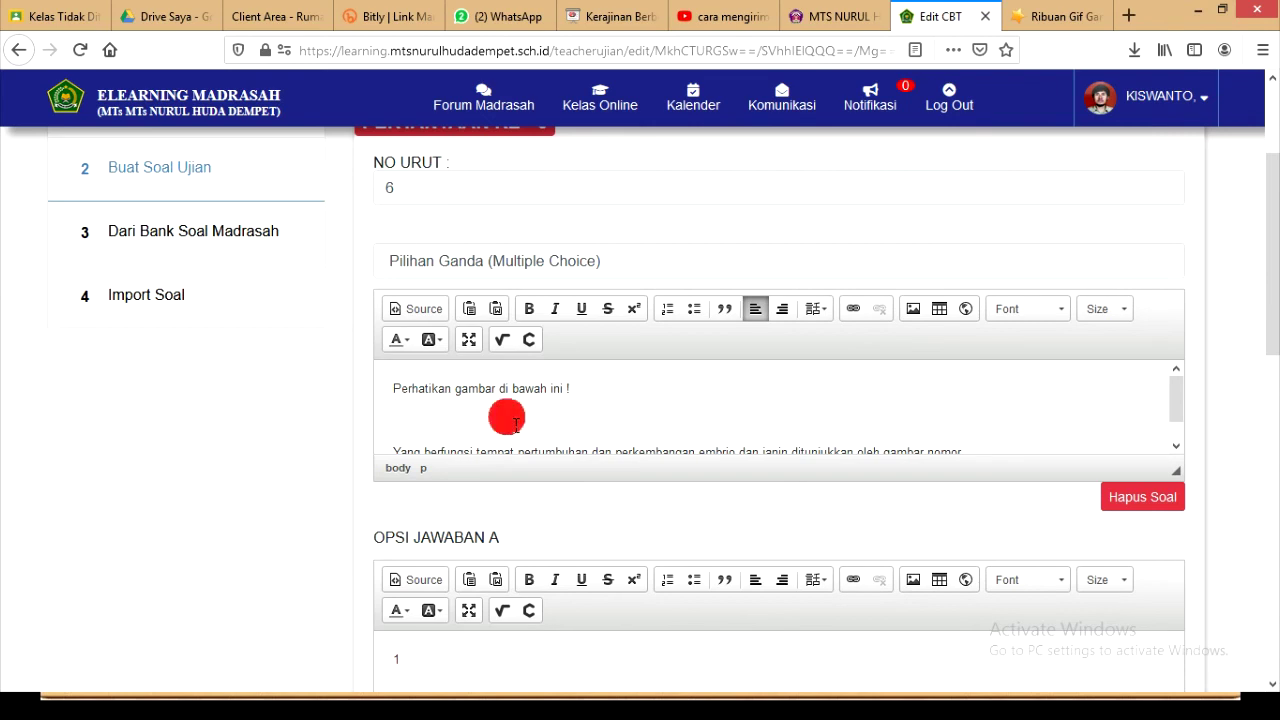
pyautogui.press('Delete')
pyautogui.press('Return')
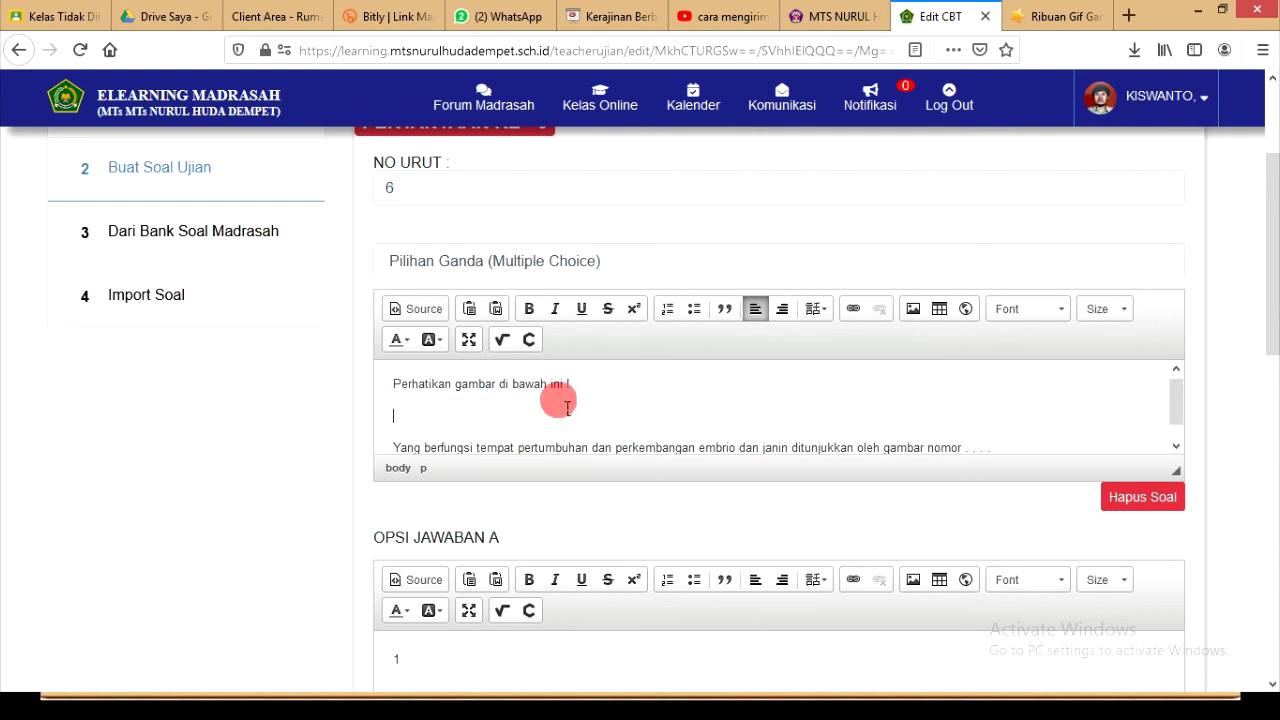
# Start inserting an image on the empty line of question 6 and upload UTERUS.jpg to the server.
pyautogui.click(913, 310)
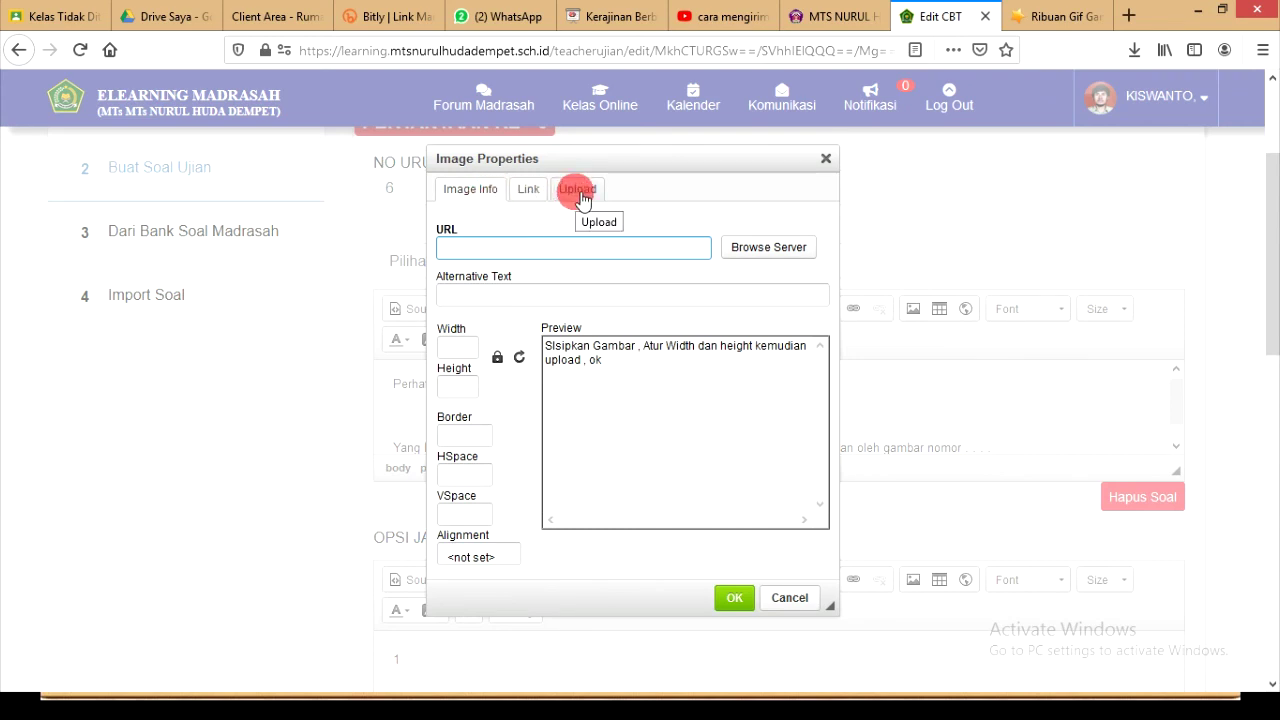
pyautogui.click(584, 196)
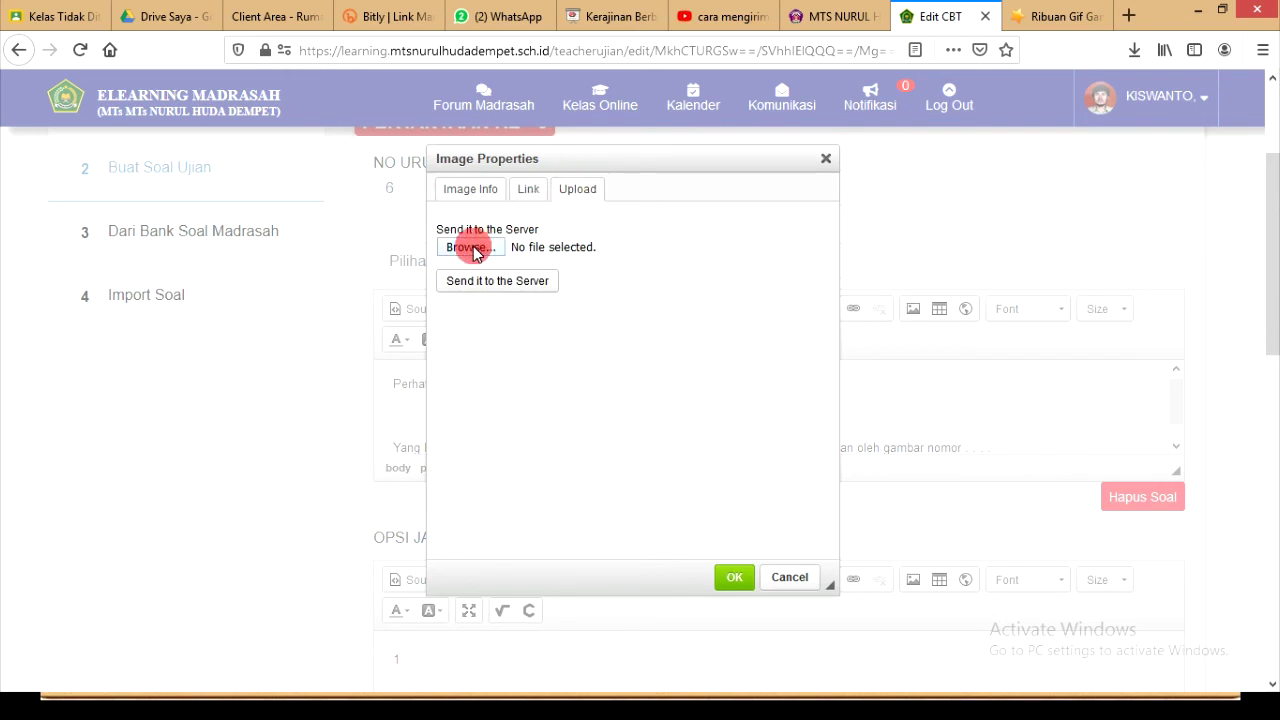
pyautogui.click(468, 247)
pyautogui.click(217, 264)
pyautogui.click(566, 419)
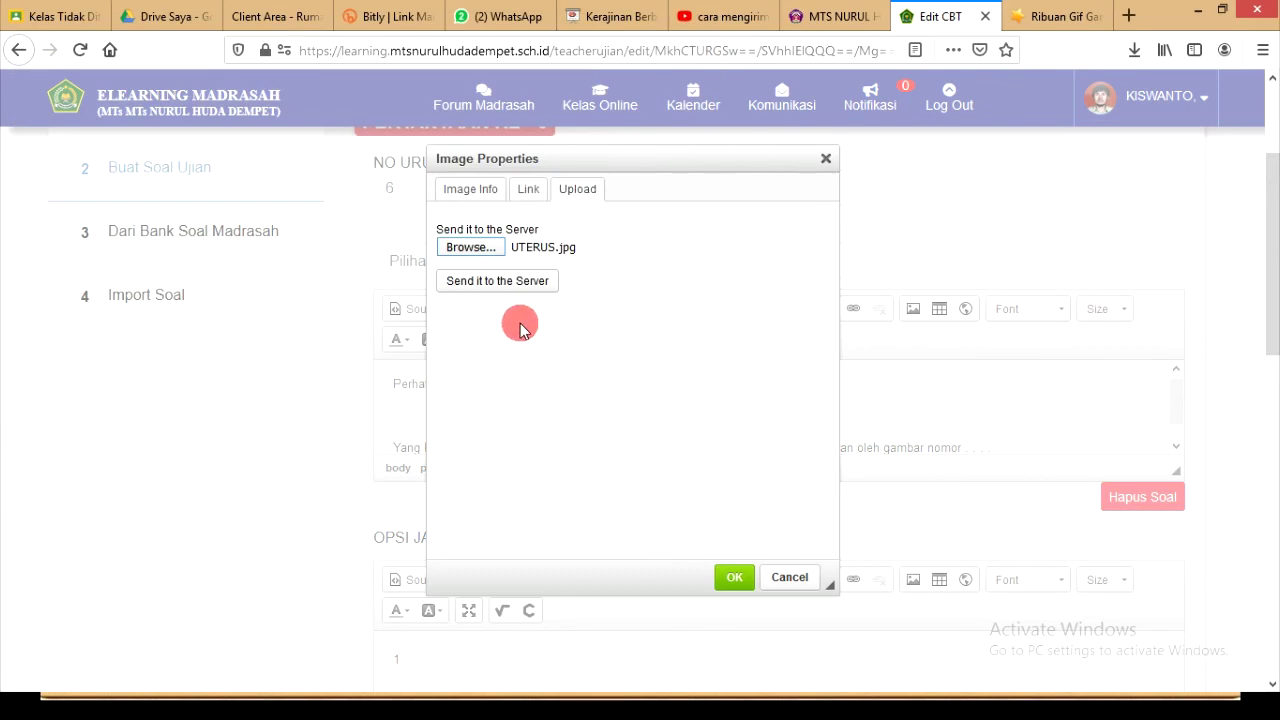
pyautogui.click(484, 286)
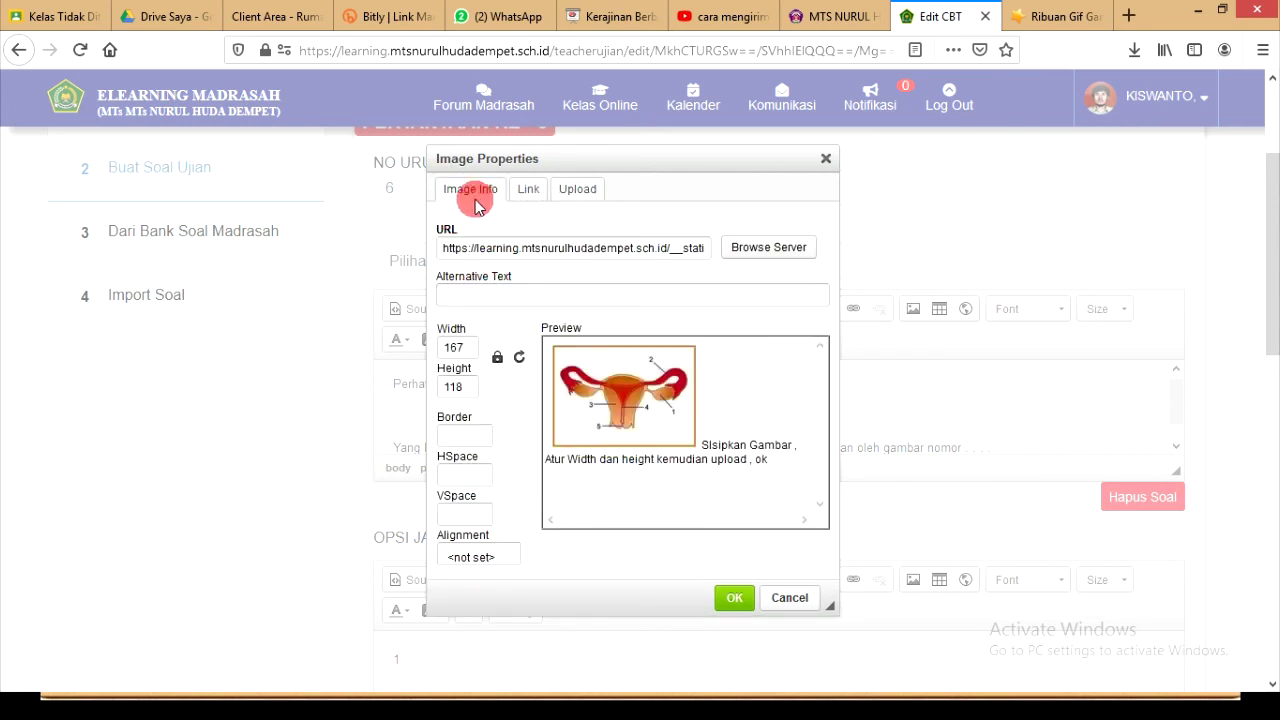
# Try a height of 100 for the uploaded UTERUS.jpg picture.
pyautogui.click(474, 388)
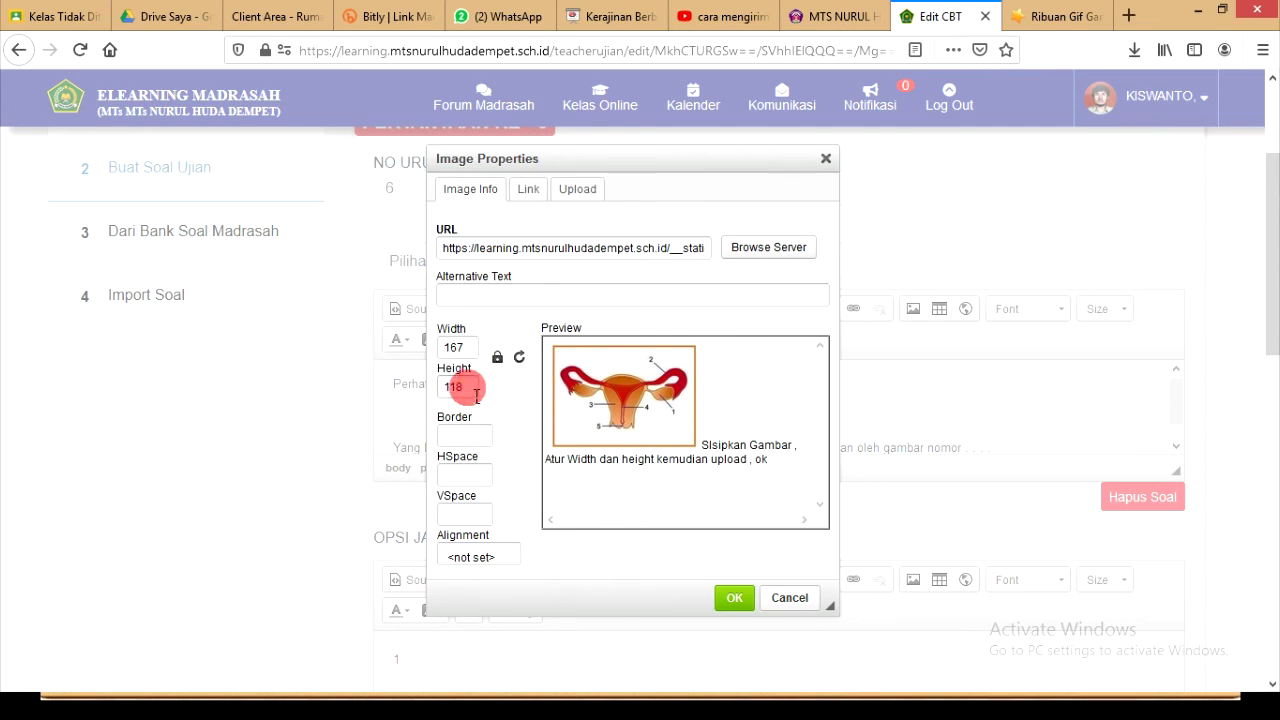
pyautogui.moveTo(476, 392); pyautogui.dragTo(449, 398)
pyautogui.write('100')
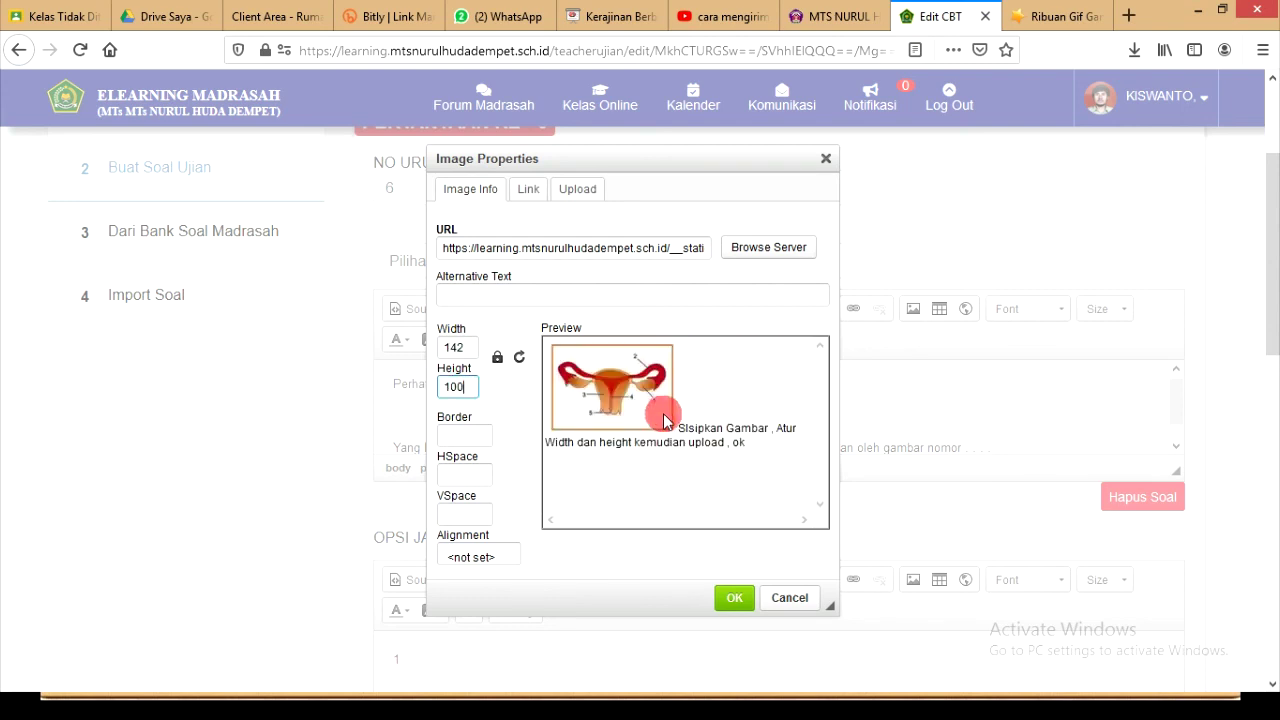
# Set the uploaded picture's height to 150 with its proportions locked, and insert it into question 6's text.
pyautogui.click(468, 388)
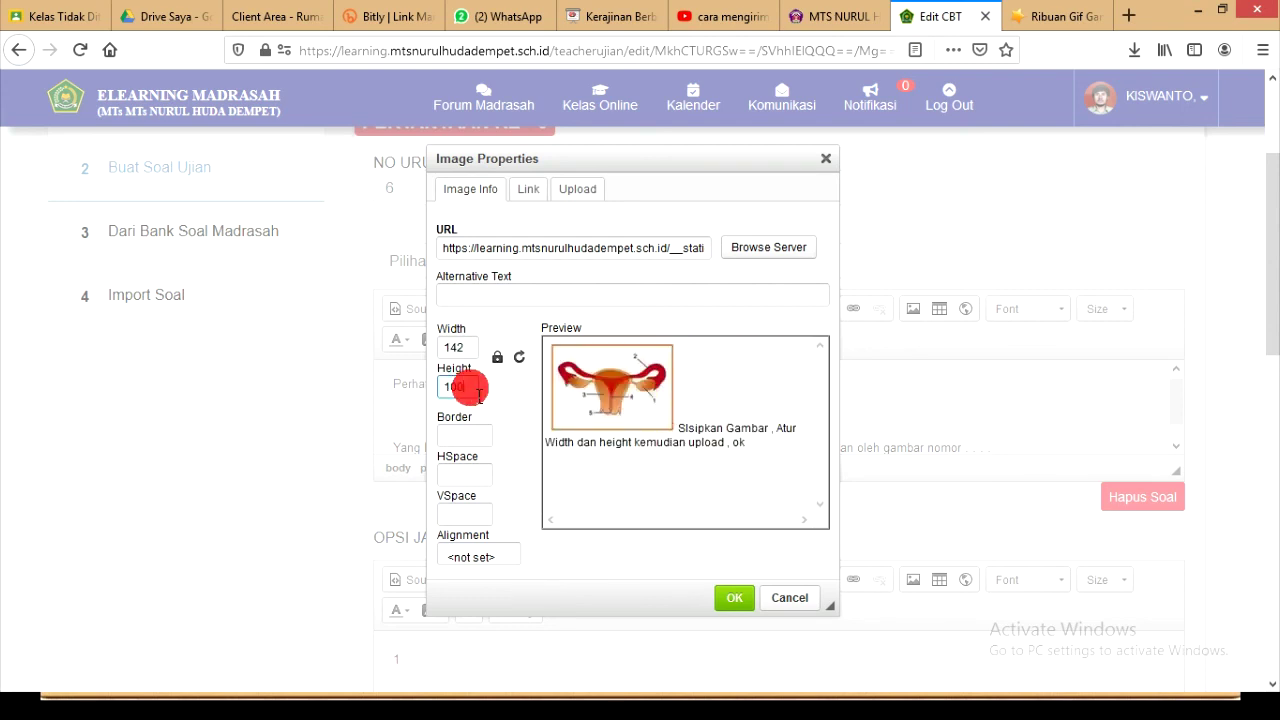
pyautogui.write('1')
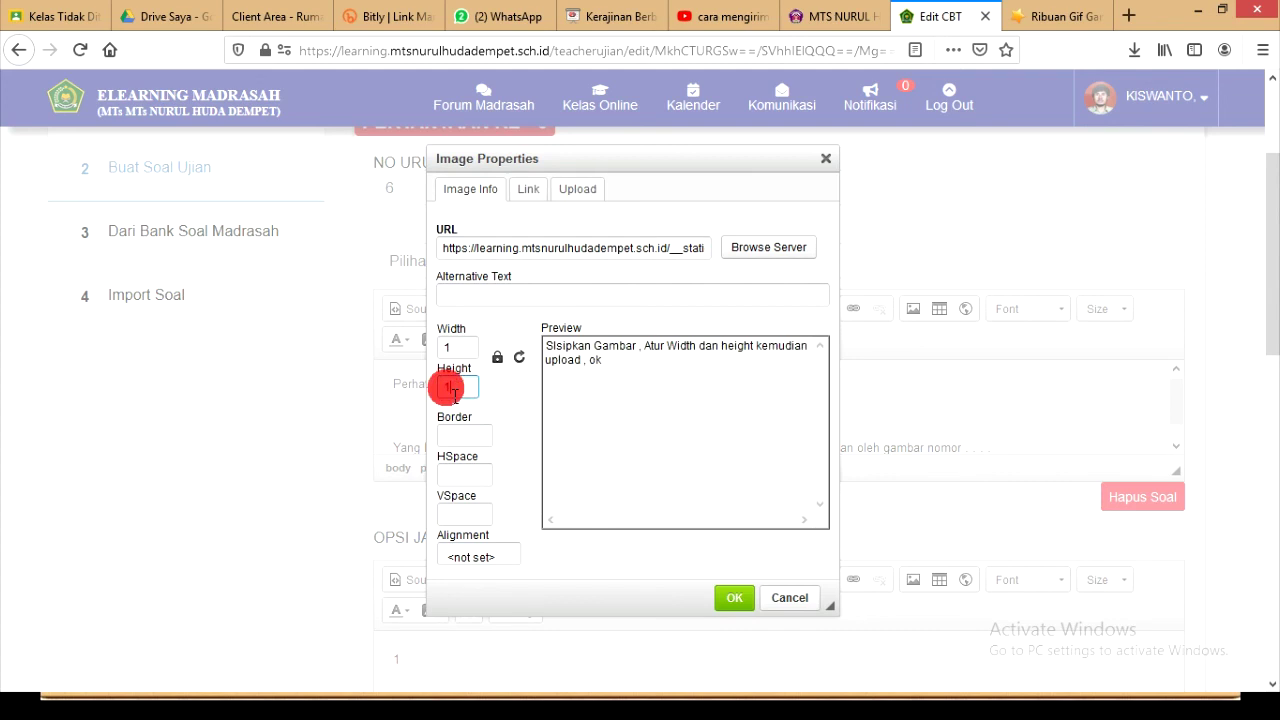
pyautogui.write('50')
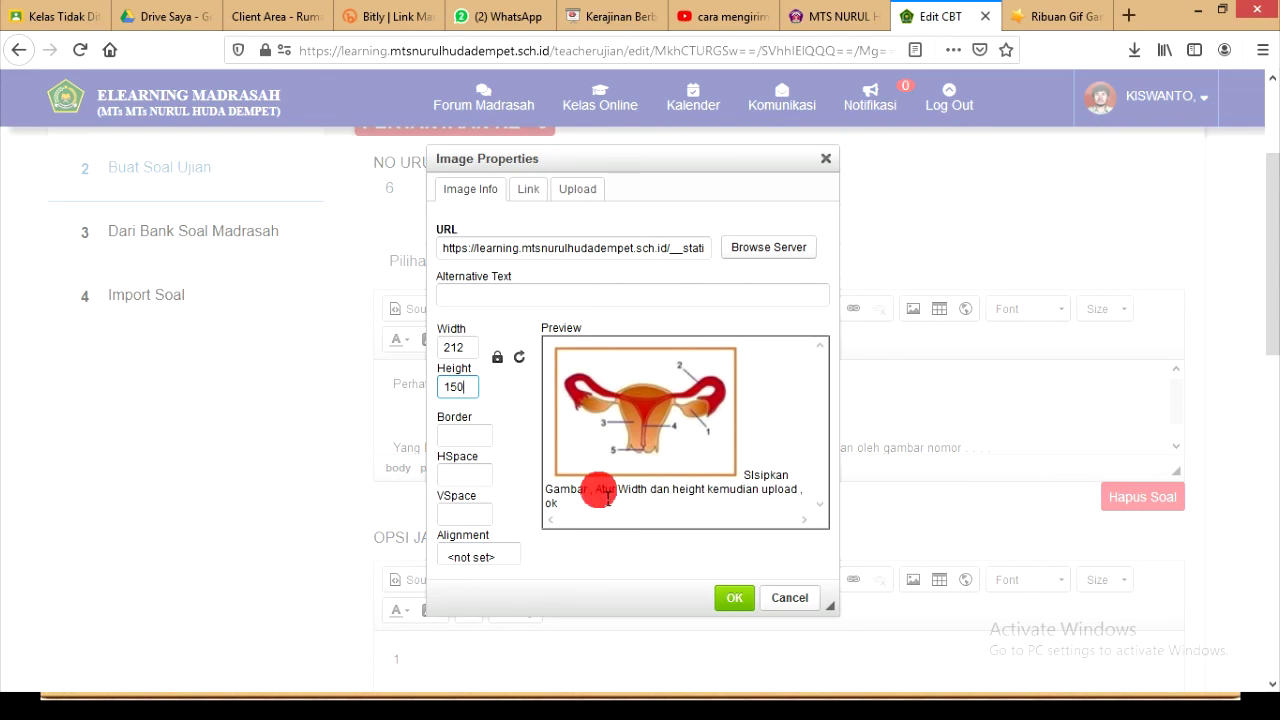
pyautogui.click(737, 600)
pyautogui.scroll(2, 540, 405)
pyautogui.scroll(-3, 514, 408)
pyautogui.scroll(-1, 502, 410)
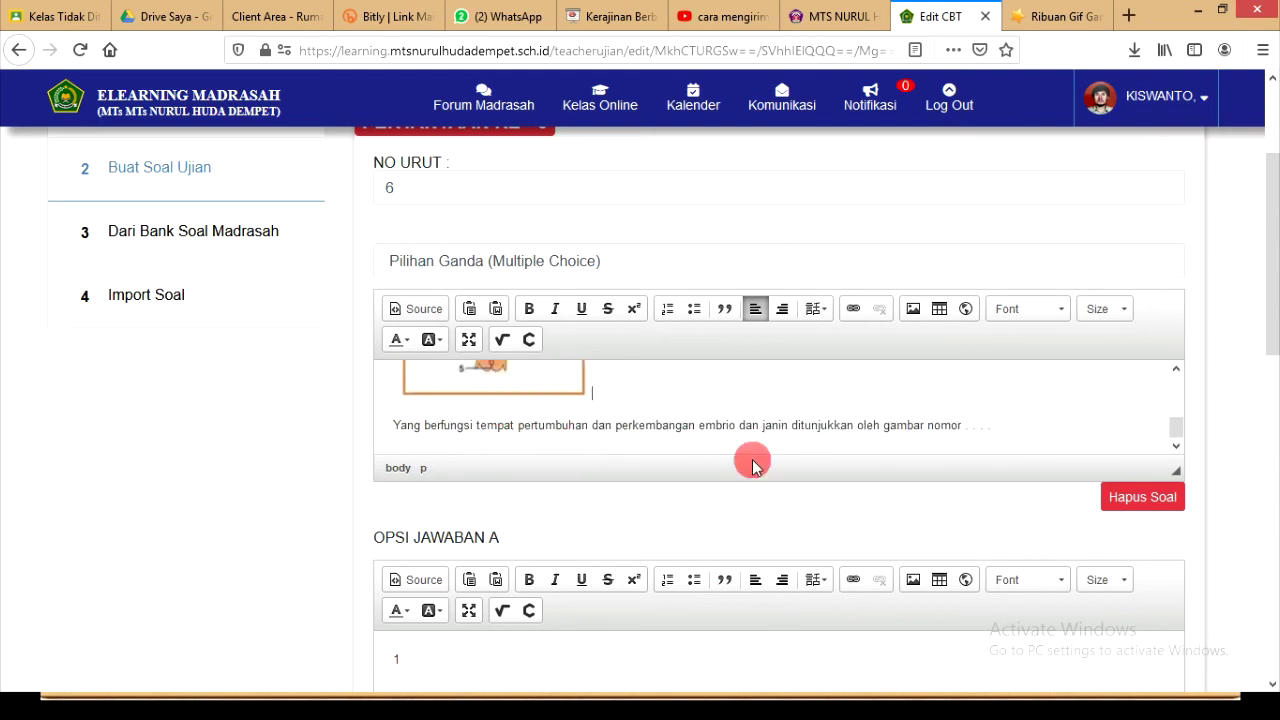
# Save and close the CBT exam, confirming the save.
pyautogui.scroll(-9, 777, 471)
pyautogui.scroll(10, 690, 485)
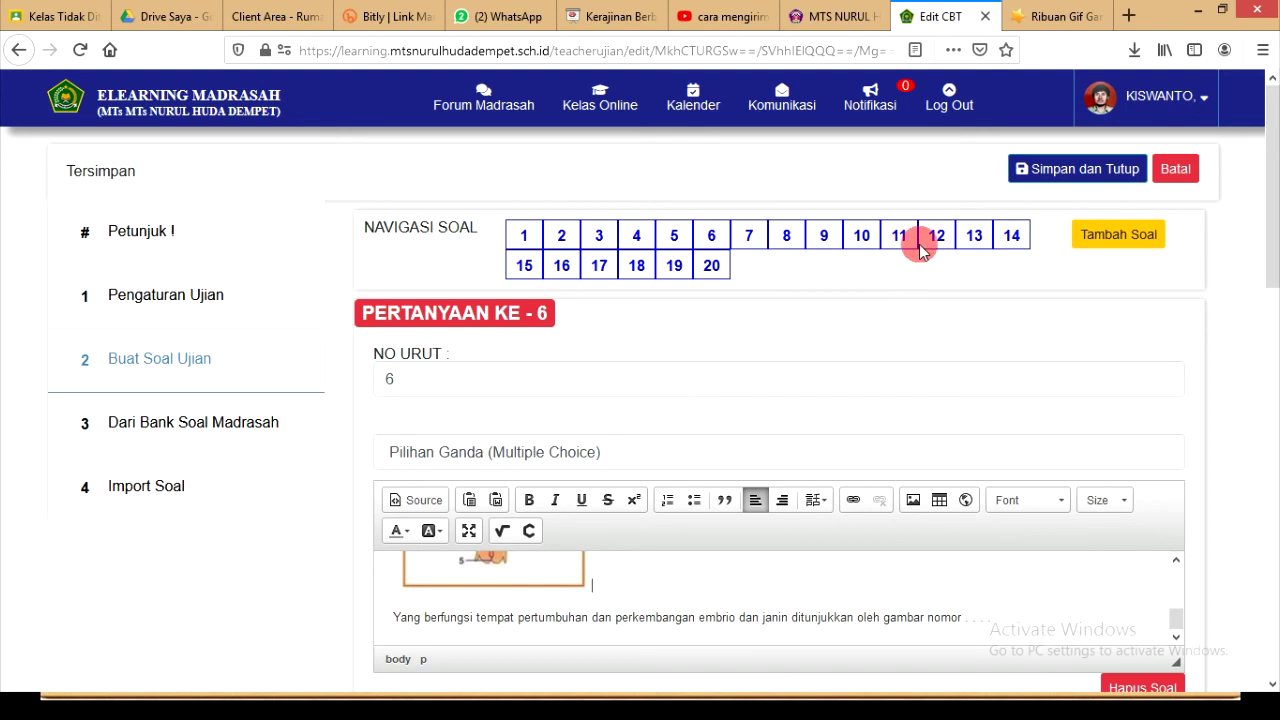
pyautogui.click(1080, 170)
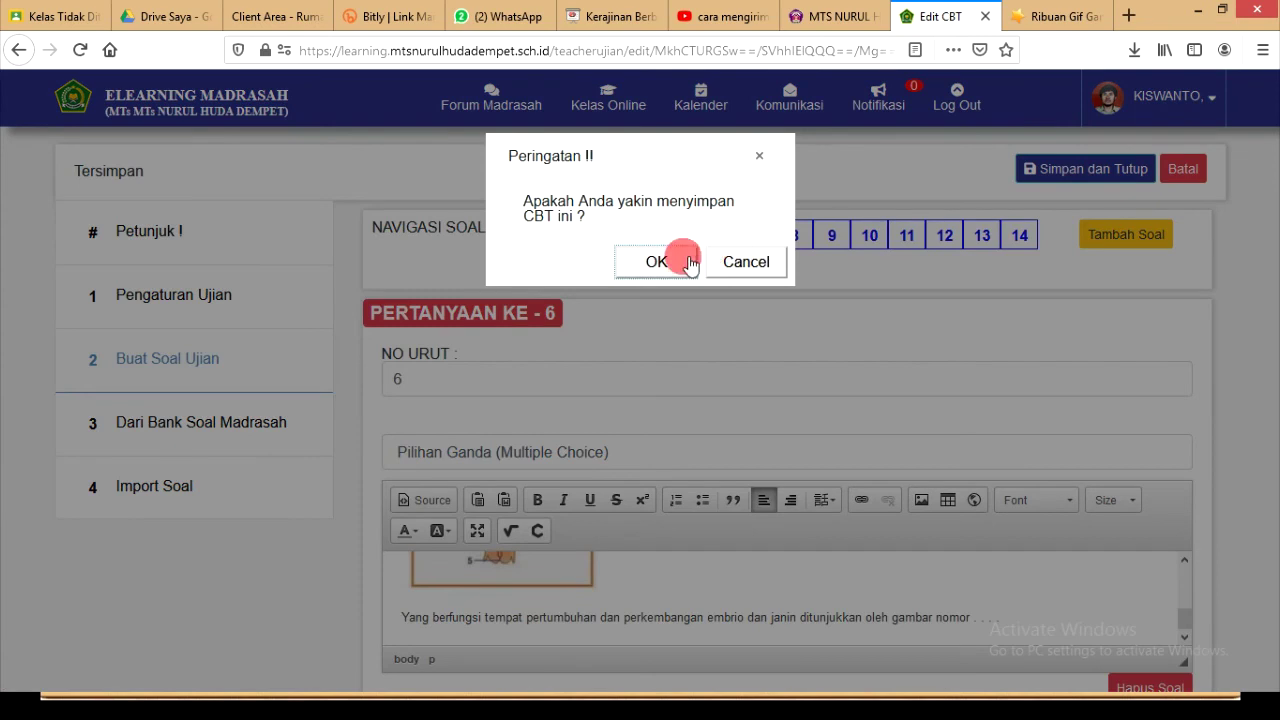
pyautogui.click(669, 266)
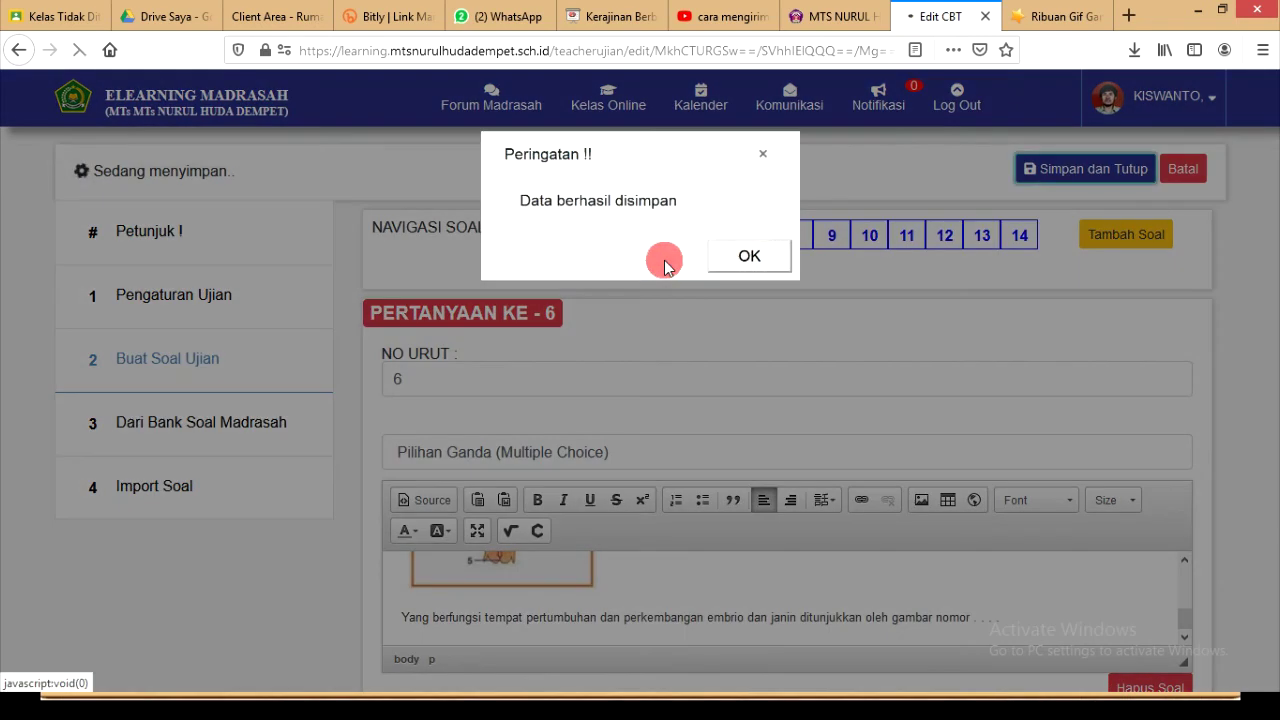
pyautogui.click(737, 258)
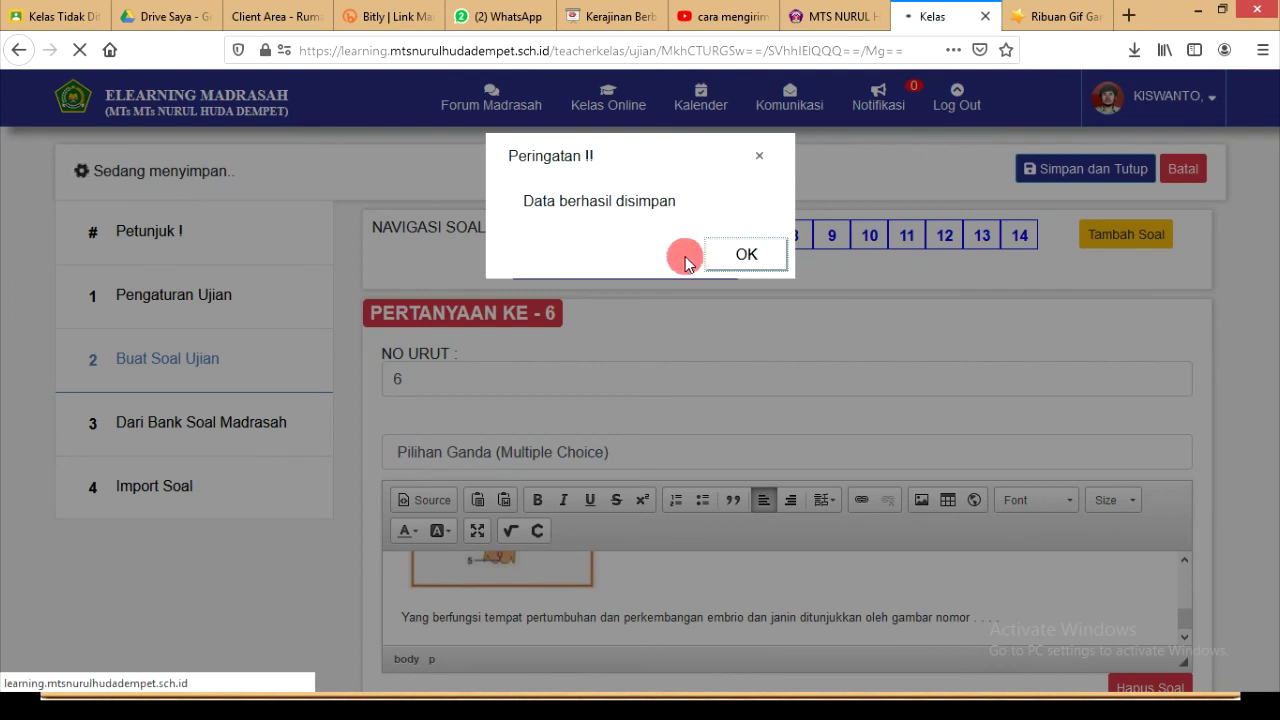